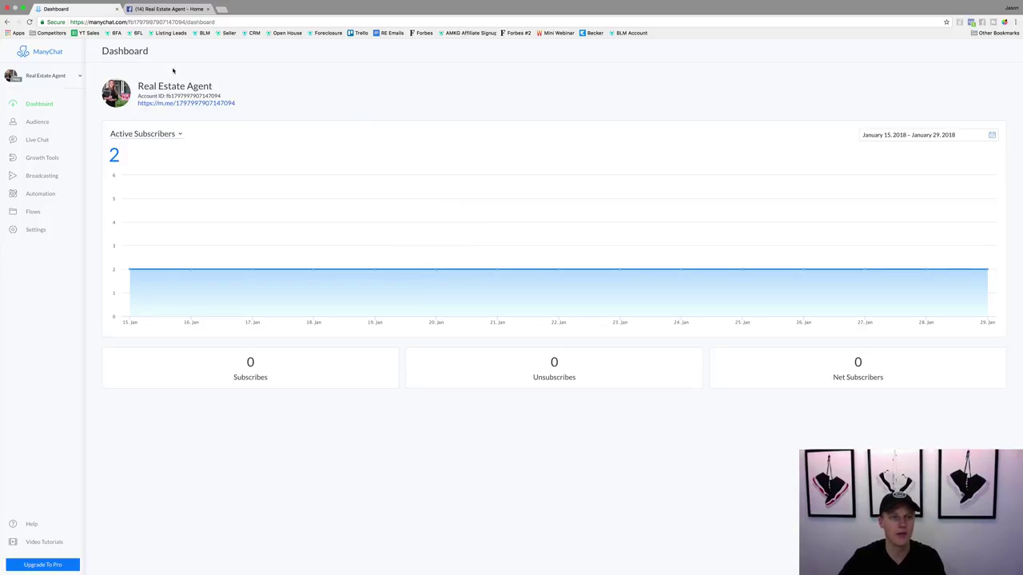
# Step: Switch to the Real Estate Agent Facebook page and look through its posts down to the home decluttering article
pyautogui.click(172, 9)
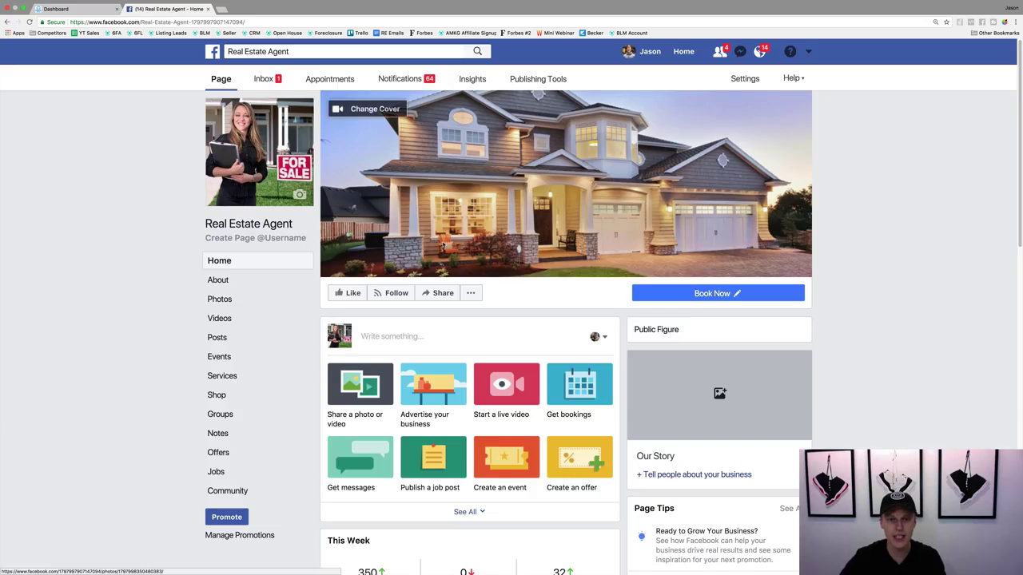
pyautogui.scroll(-15, 381, 246)
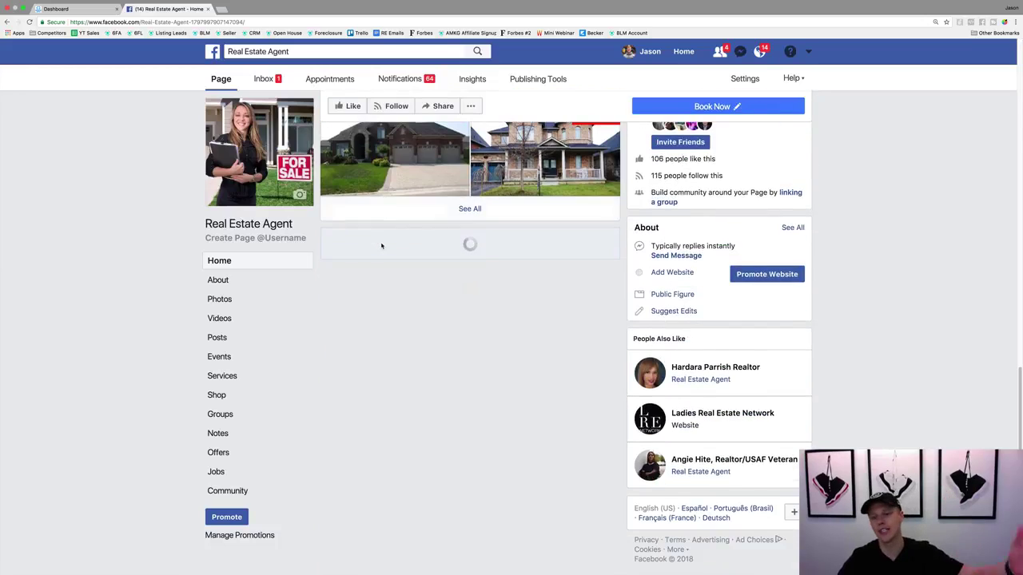
pyautogui.scroll(15, 381, 246)
pyautogui.scroll(-10, 381, 246)
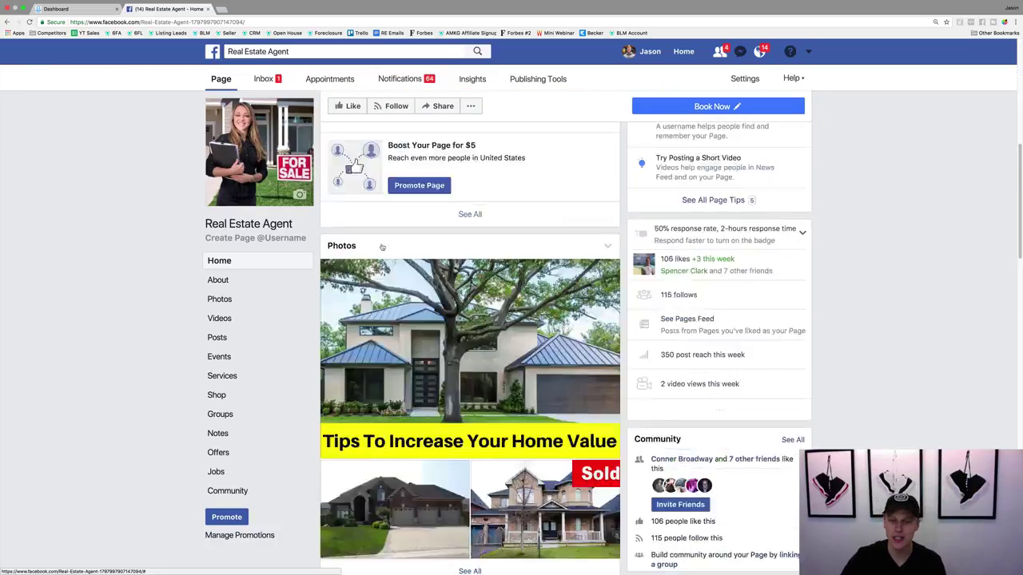
pyautogui.scroll(9, 394, 221)
pyautogui.scroll(-15, 394, 221)
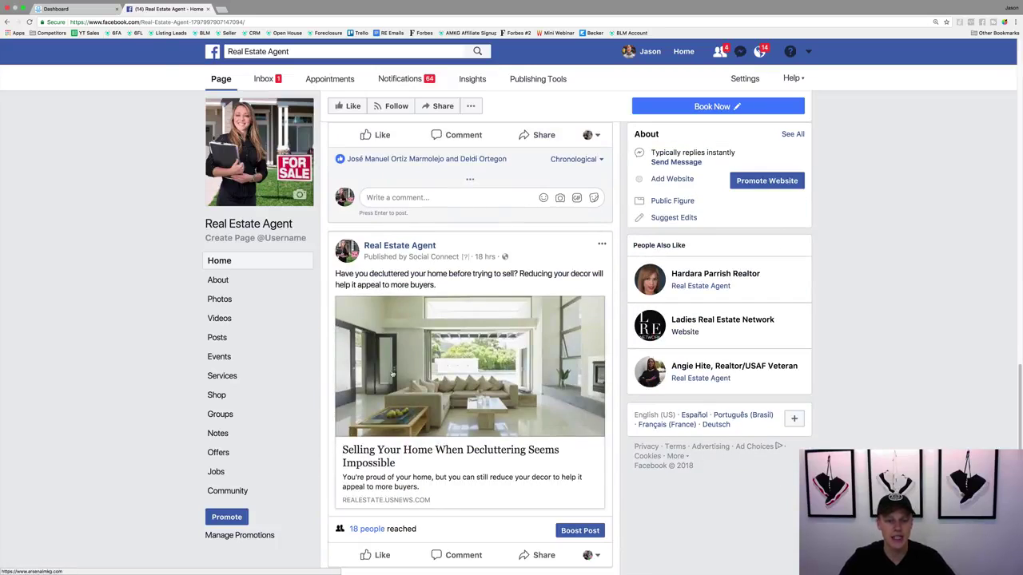
pyautogui.scroll(-3, 492, 359)
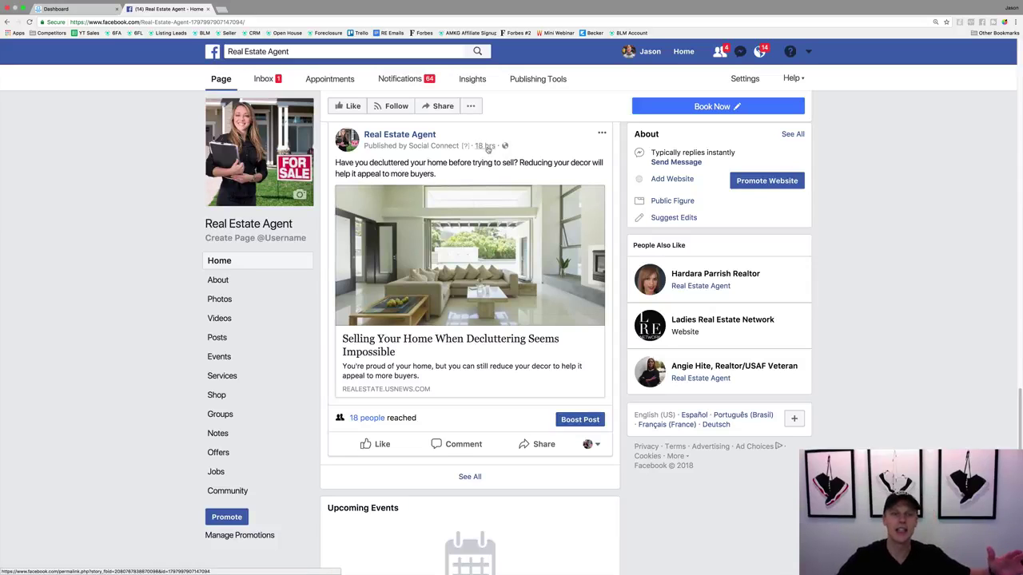
# Step: Return to ManyChat, create a Facebook Comments growth tool and name it "Test Demo"
pyautogui.click(94, 11)
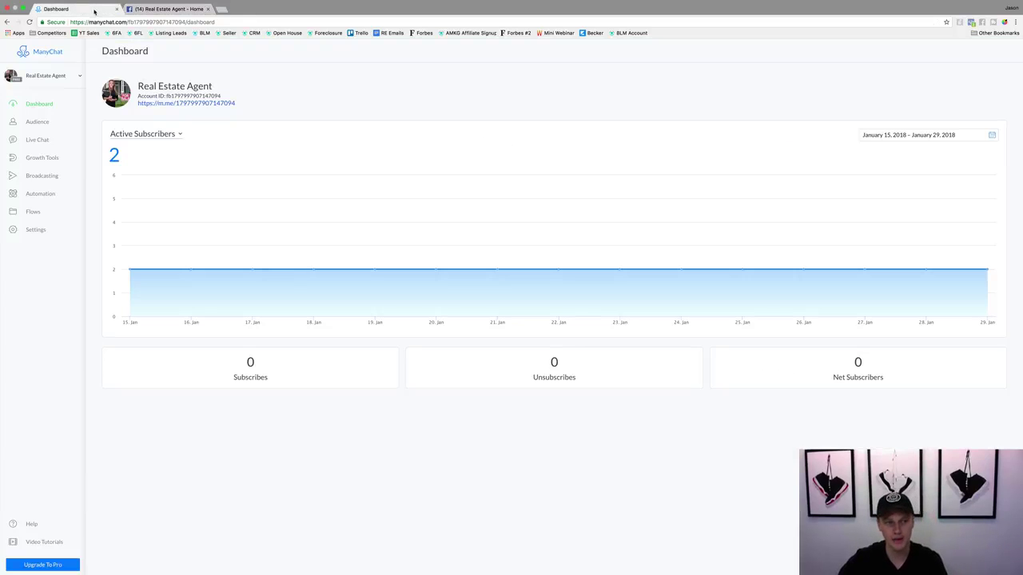
pyautogui.click(34, 158)
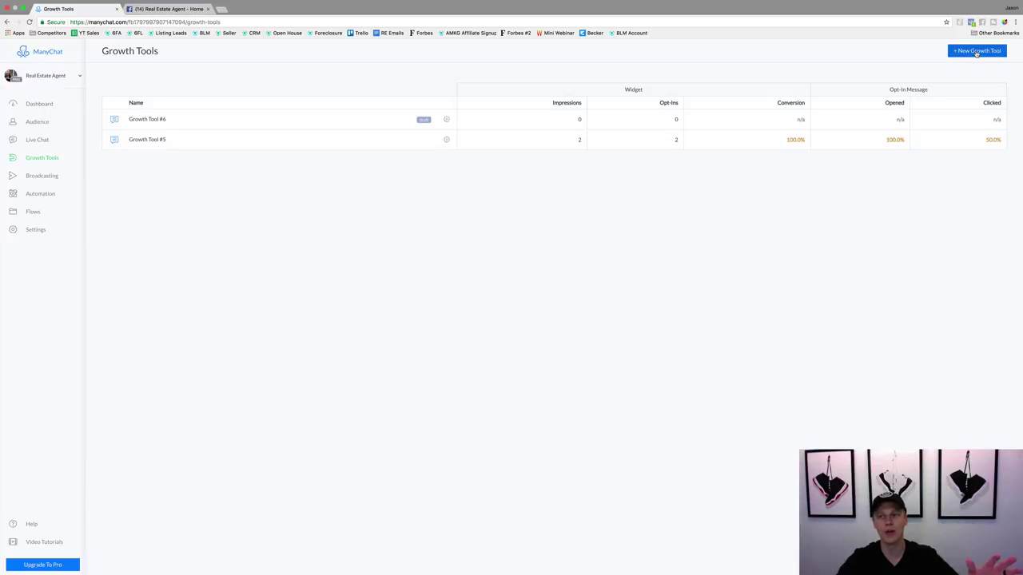
pyautogui.click(976, 52)
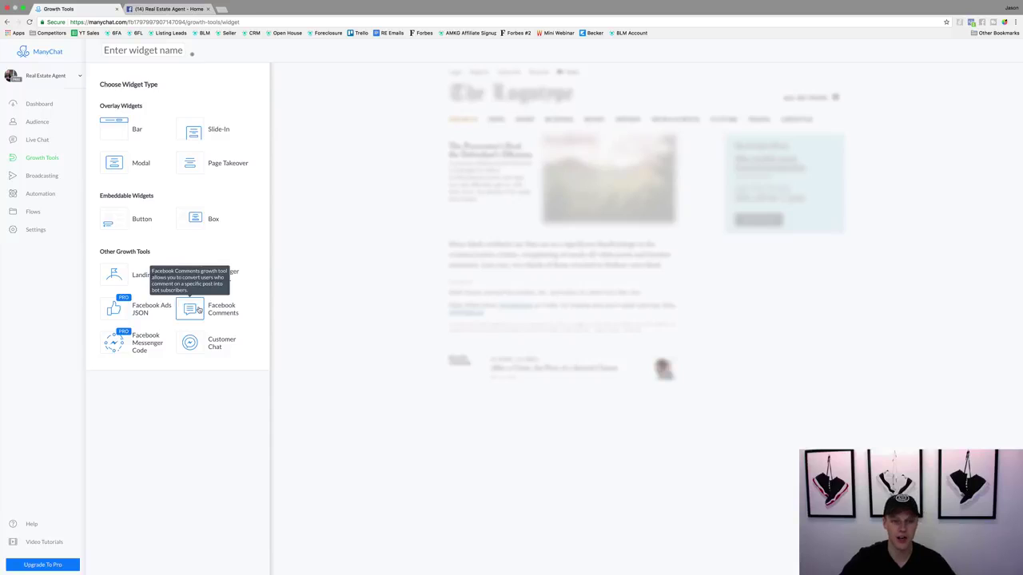
pyautogui.click(231, 308)
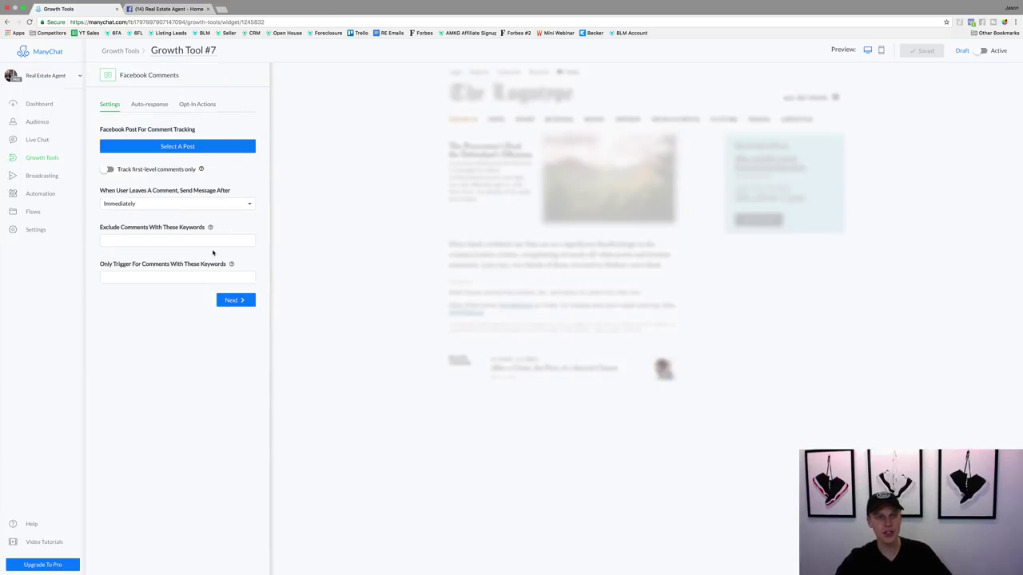
pyautogui.click(188, 51)
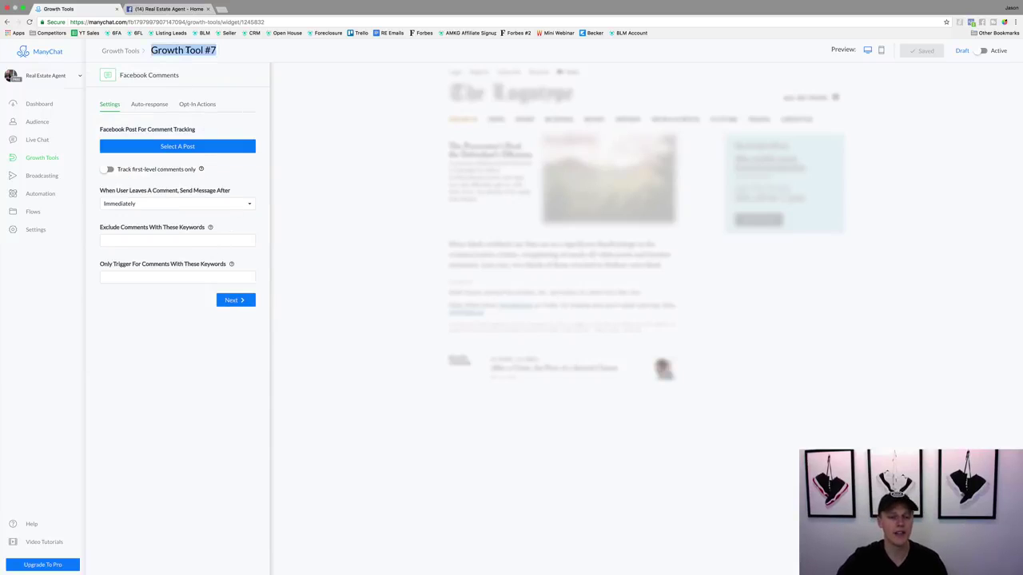
pyautogui.write('Tes')
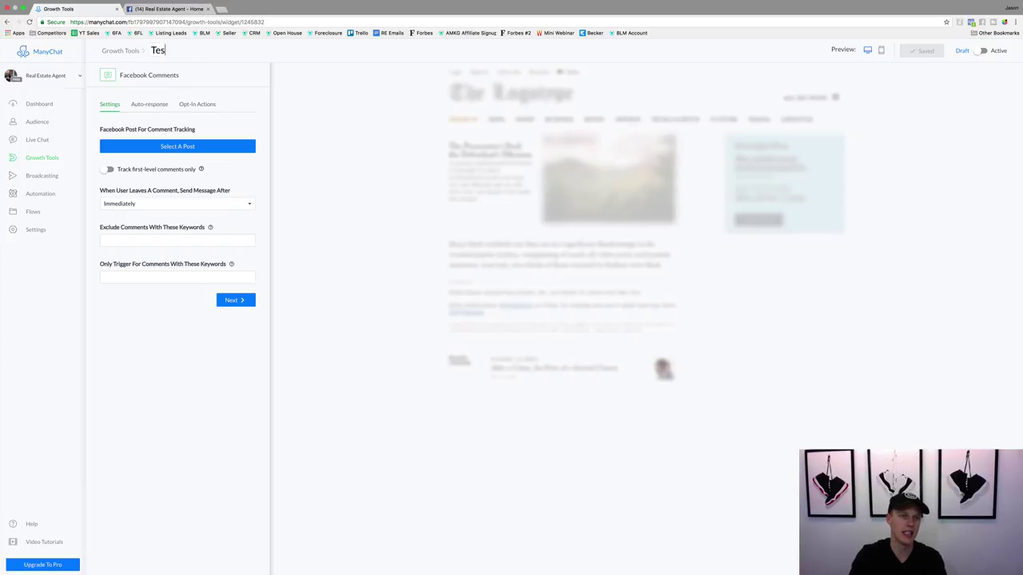
pyautogui.write('t Demo')
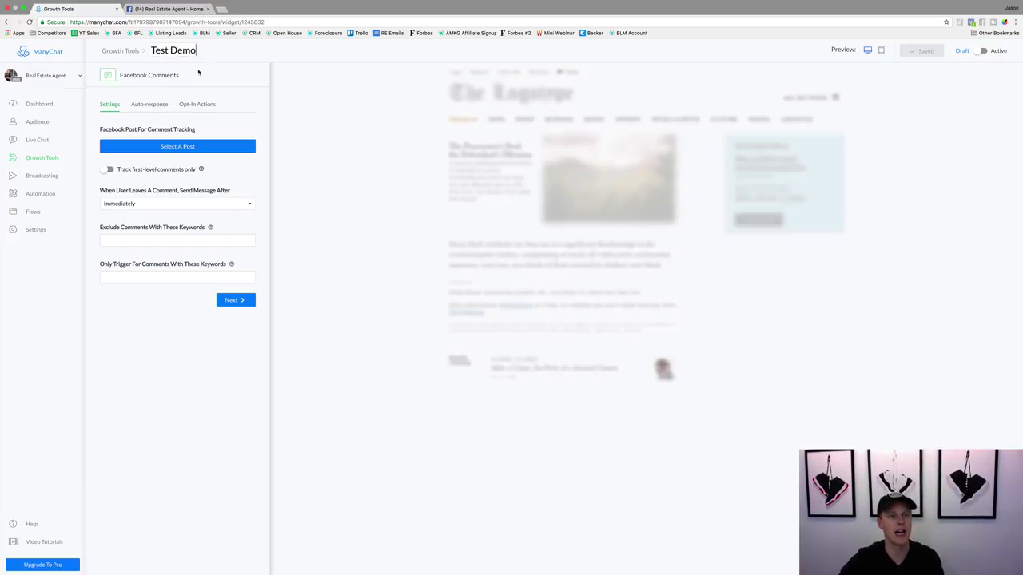
# Step: Assign the home decluttering post for tracking first-level comments only, and confirm that it is explicit about contacting commenters via Messenger
pyautogui.click(176, 150)
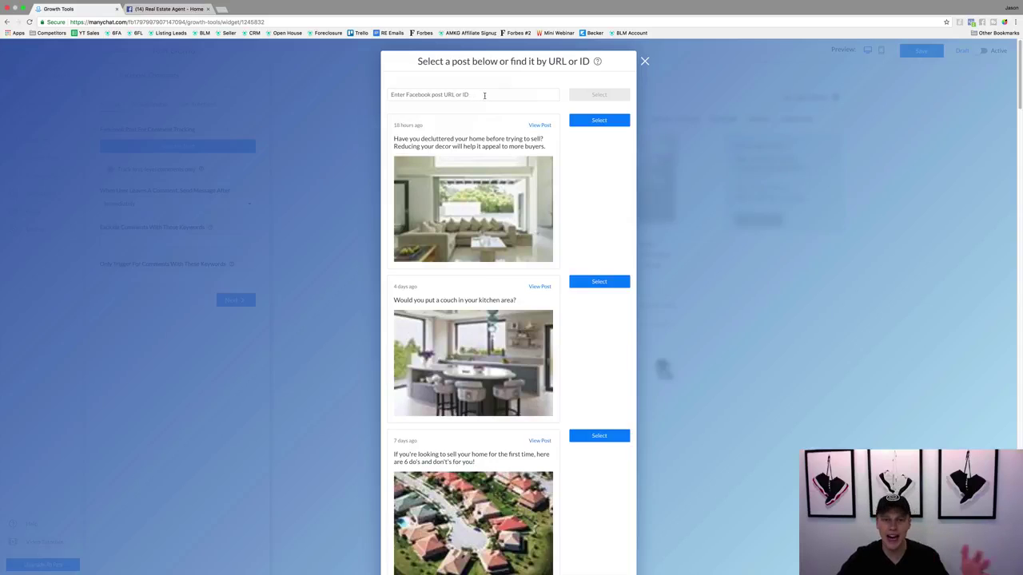
pyautogui.scroll(-5, 471, 243)
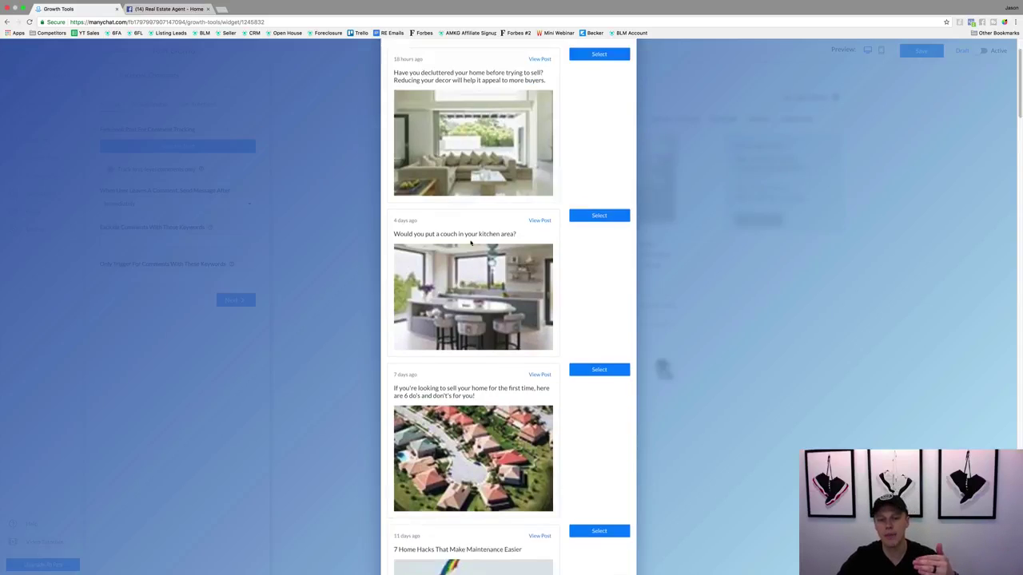
pyautogui.scroll(-3, 471, 244)
pyautogui.scroll(8, 476, 242)
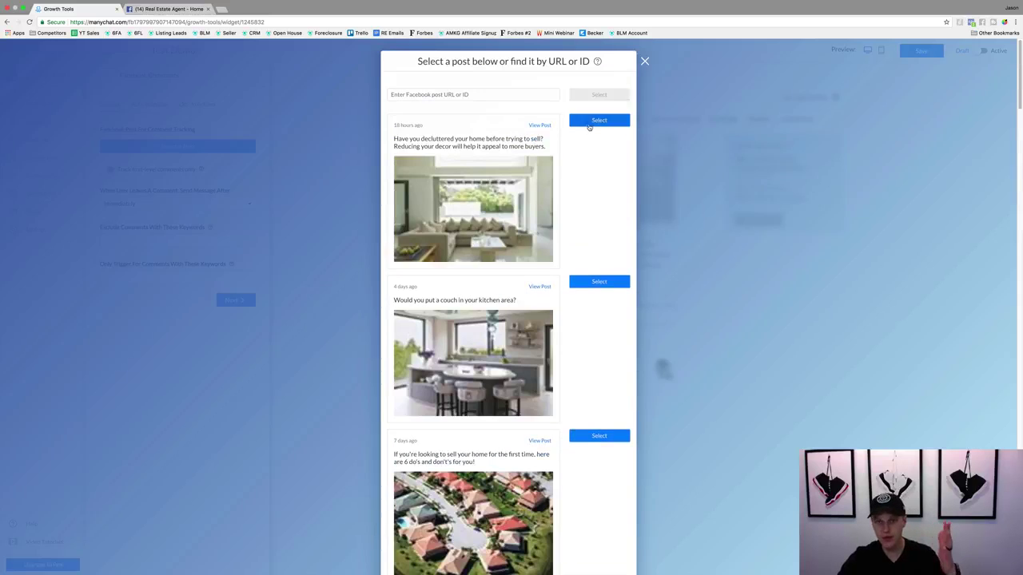
pyautogui.click(594, 122)
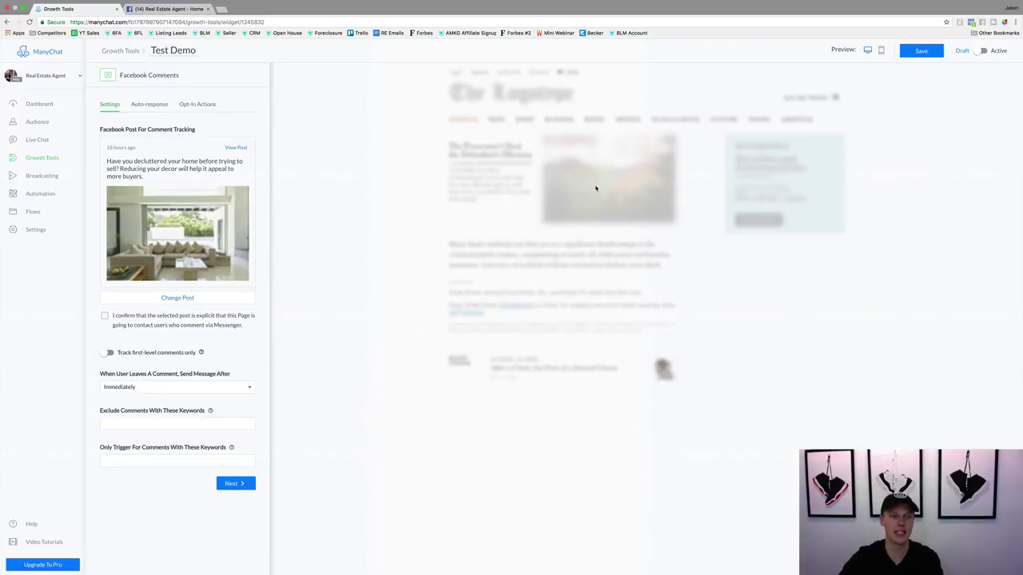
pyautogui.click(104, 316)
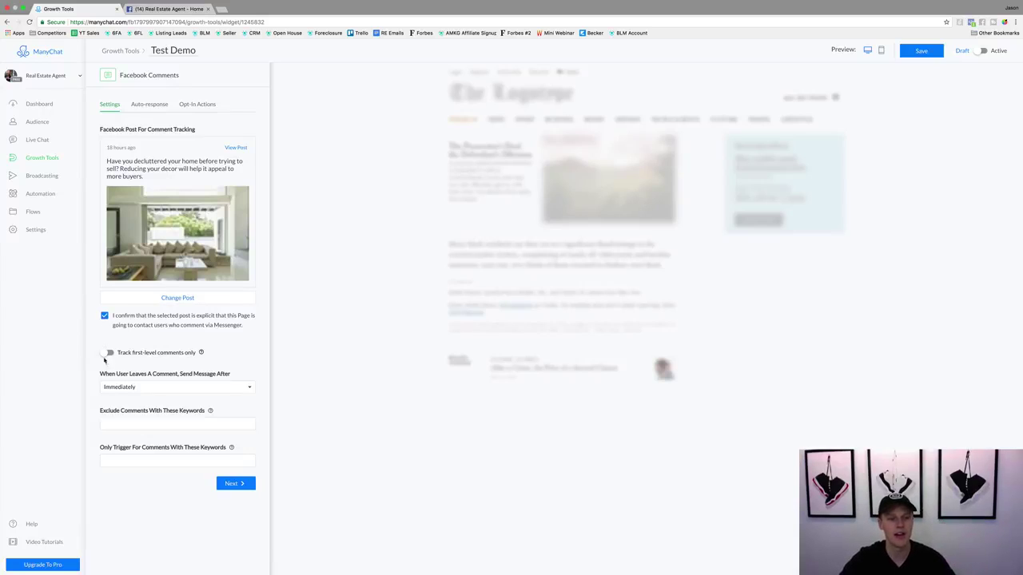
pyautogui.click(107, 353)
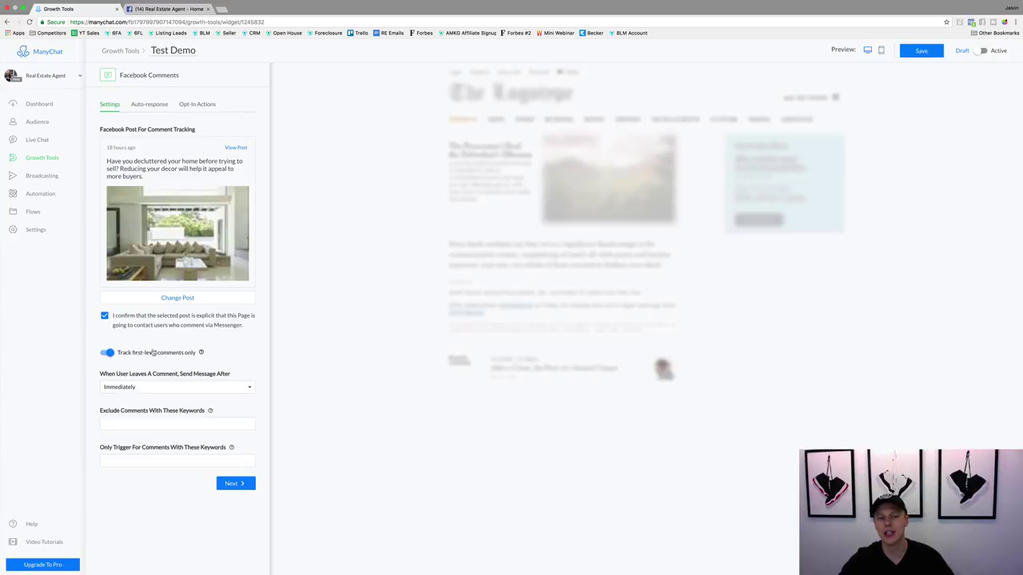
# Step: Switch to the Facebook page and add the comment "Posts" to the home decluttering post
pyautogui.click(171, 8)
pyautogui.scroll(-2, 459, 363)
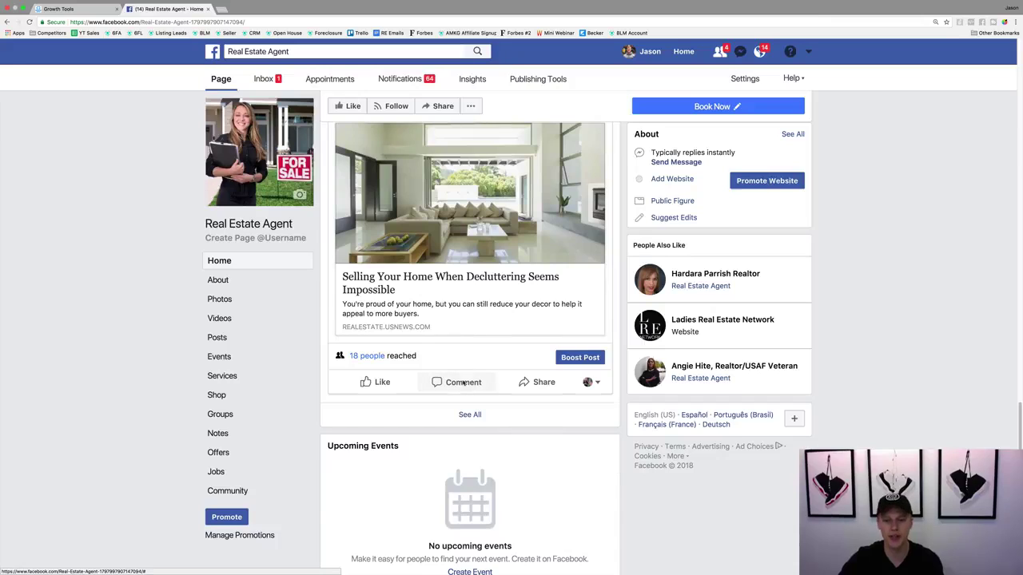
pyautogui.click(459, 382)
pyautogui.write('Posts')
pyautogui.press('Return')
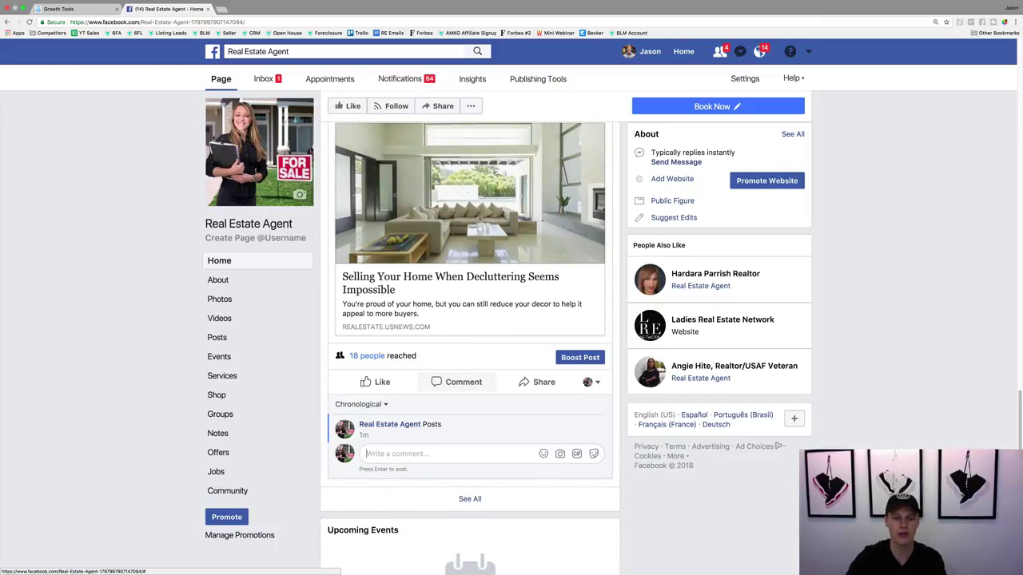
# Step: Reply "Test Post" to the page's new comment on the decluttering post
pyautogui.click(387, 435)
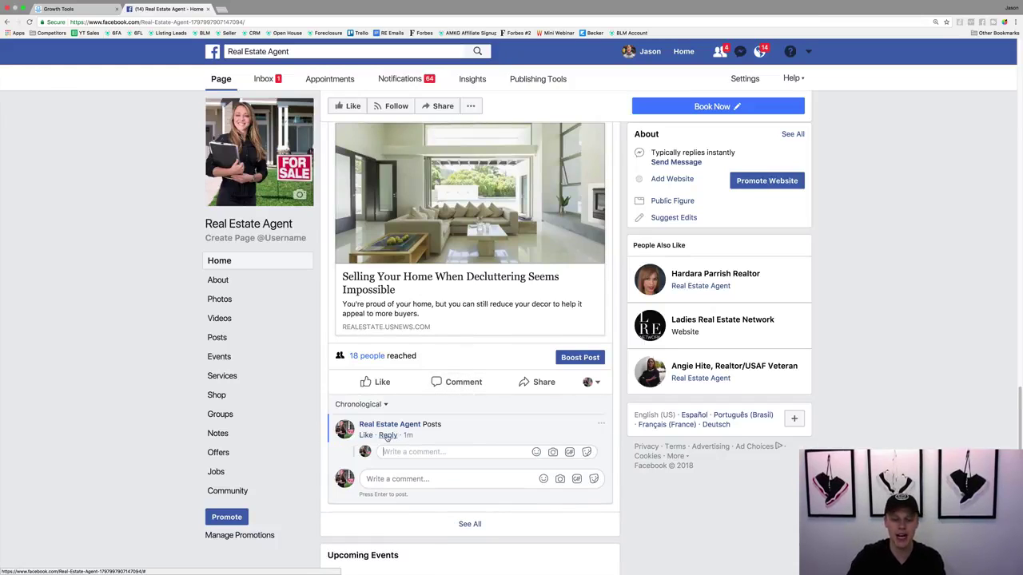
pyautogui.write('Test Post')
pyautogui.press('Return')
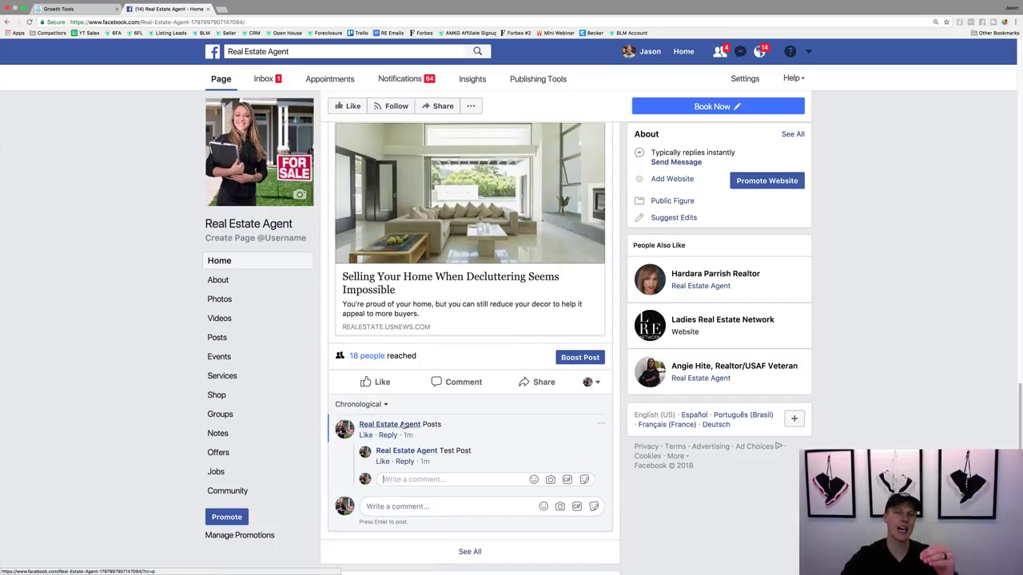
pyautogui.moveTo(402, 425)
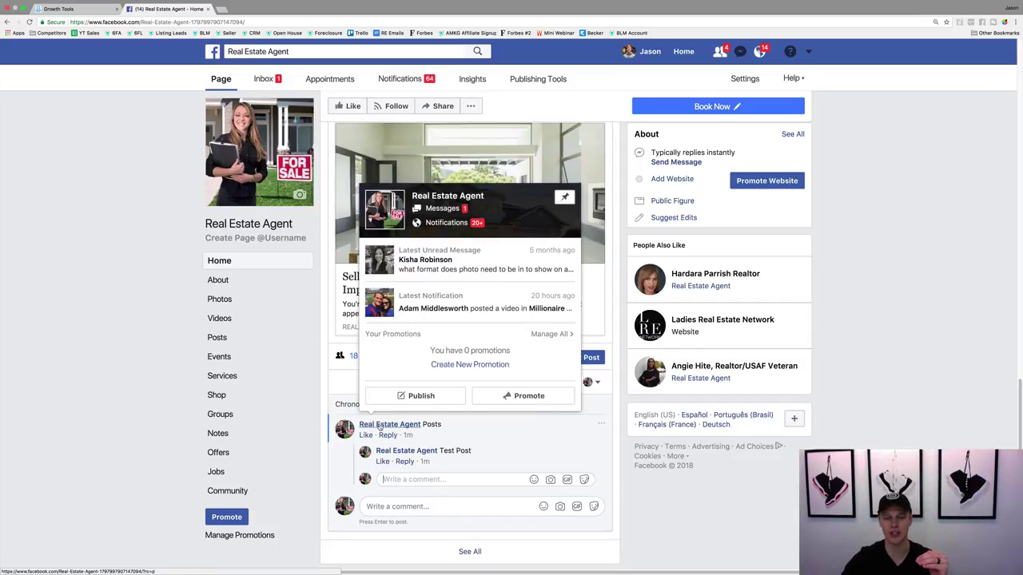
pyautogui.moveTo(410, 454)
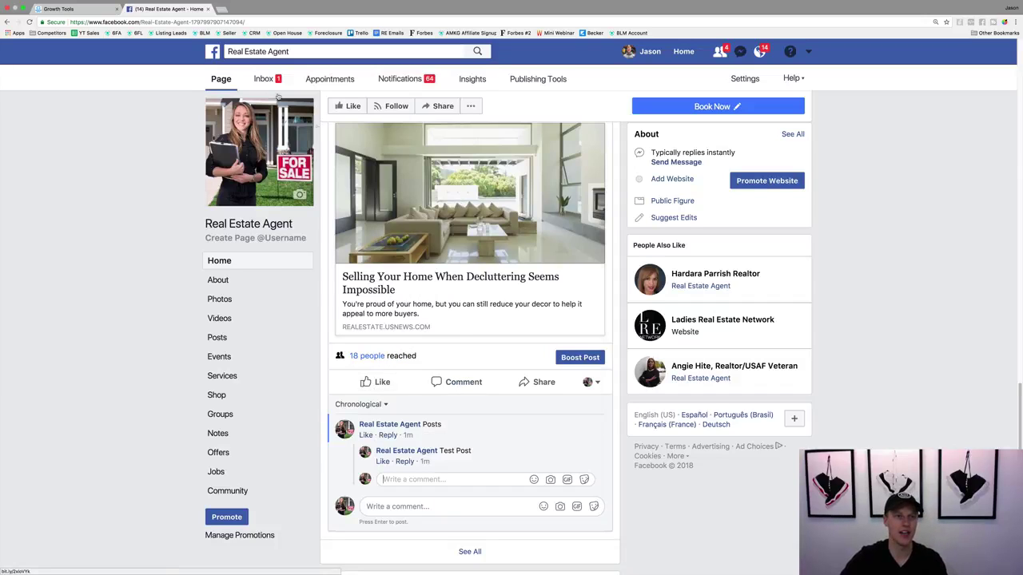
# Step: Return to ManyChat, keep the message timing on Immediately and proceed to the auto-response settings
pyautogui.click(88, 11)
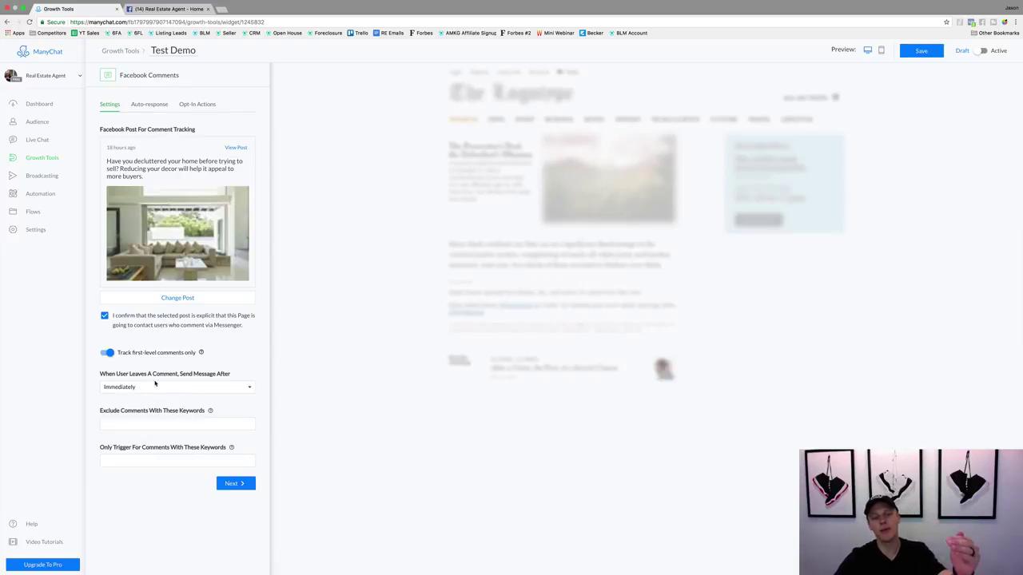
pyautogui.click(189, 388)
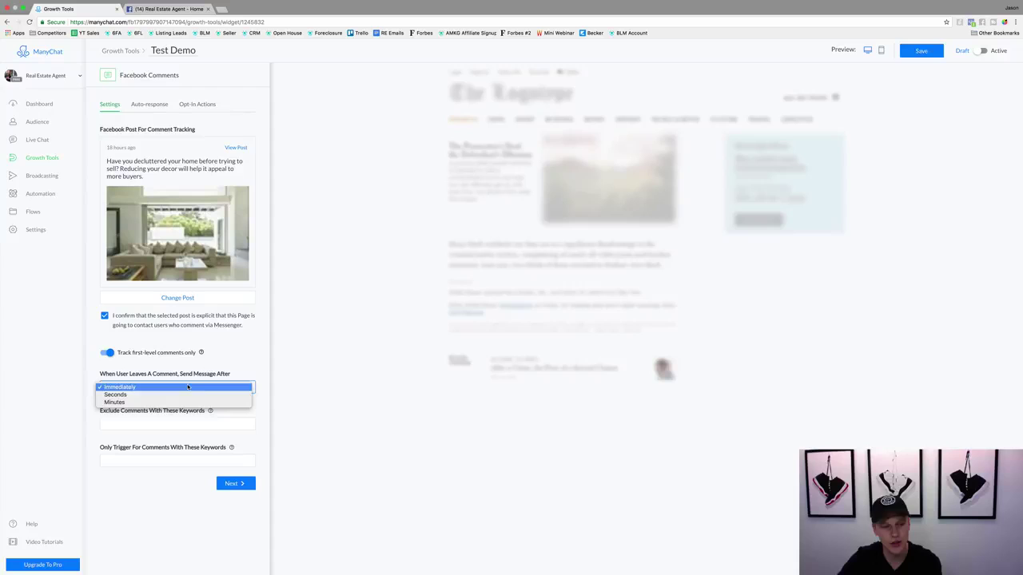
pyautogui.click(252, 364)
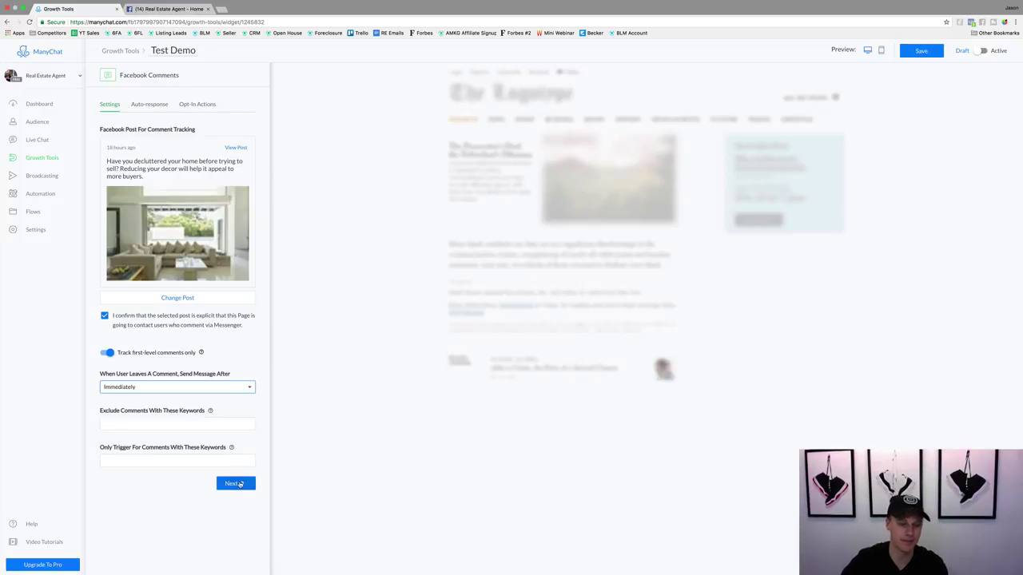
pyautogui.click(235, 483)
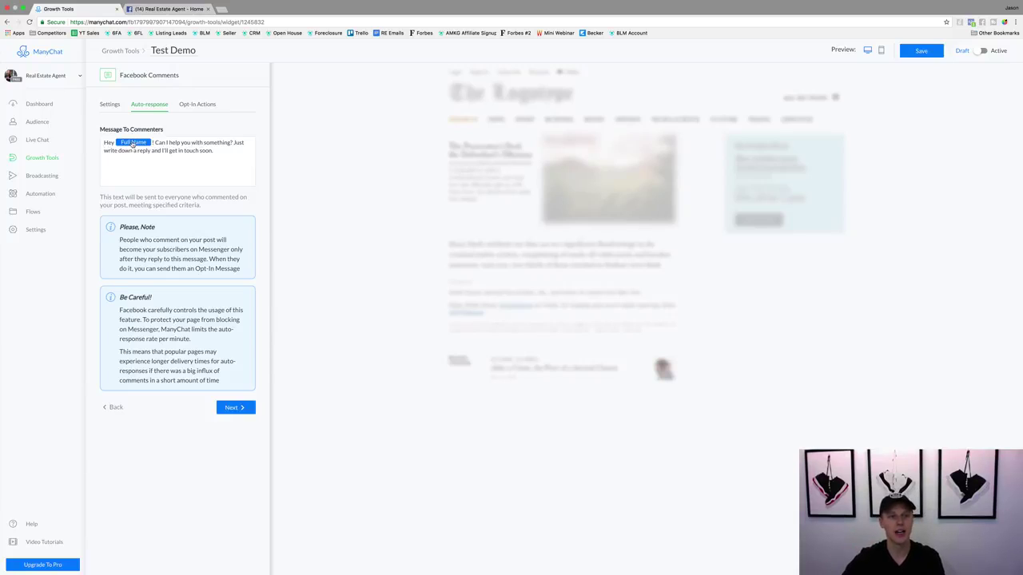
# Step: Change the name variable in the message to commenters to First Name
pyautogui.click(132, 143)
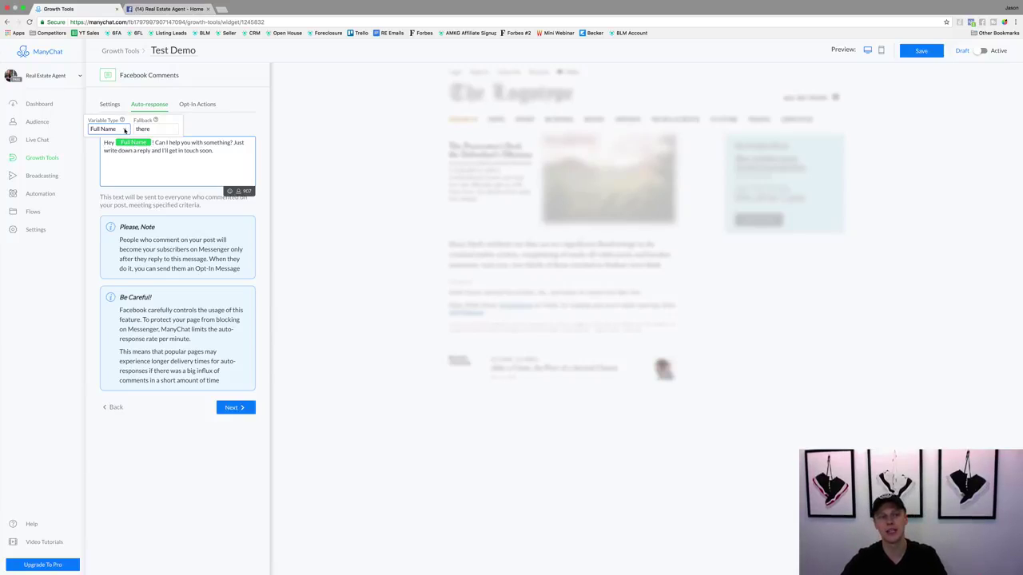
pyautogui.click(125, 129)
pyautogui.click(116, 112)
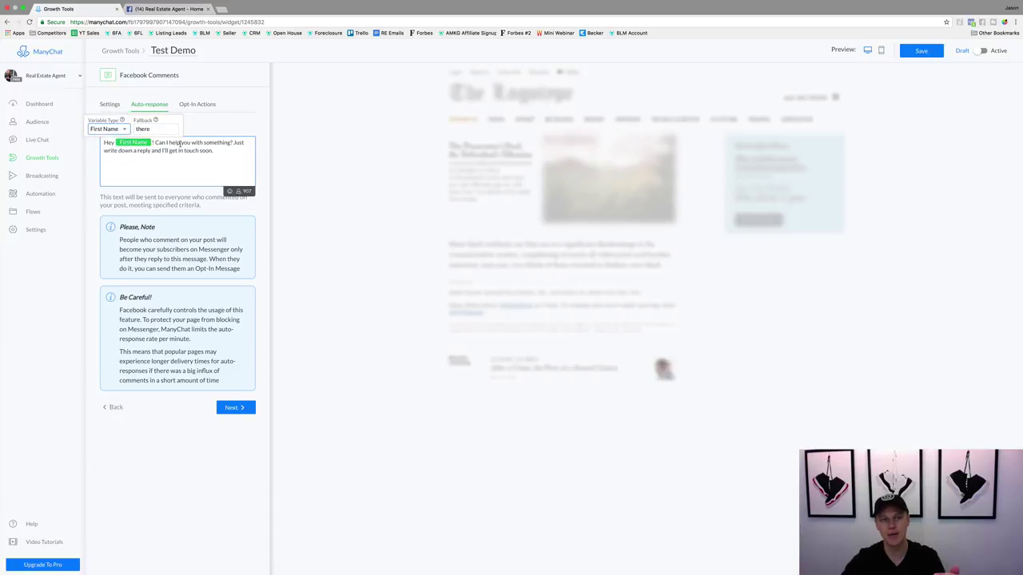
pyautogui.click(224, 137)
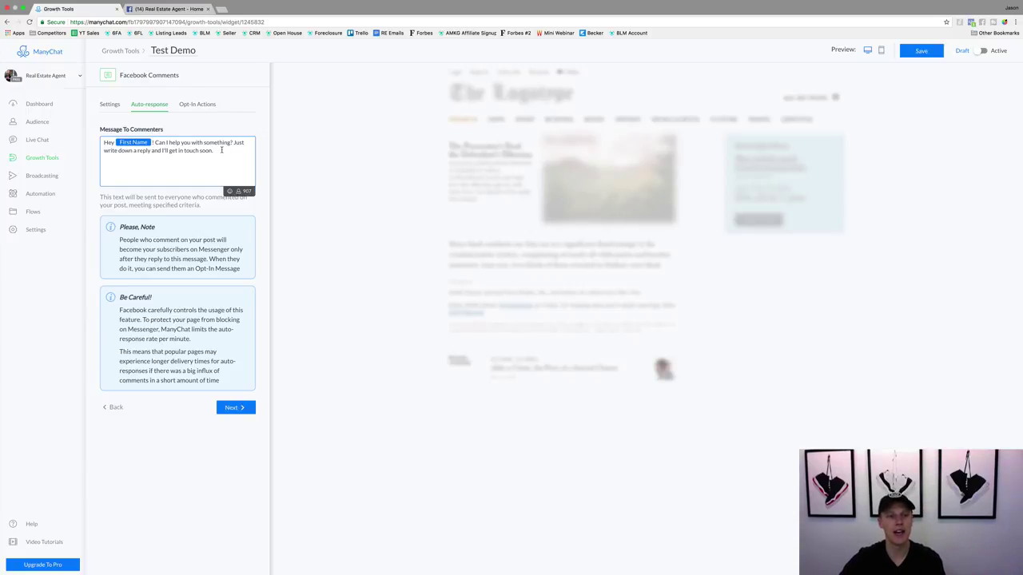
# Step: Replace the commenter message text after First Name with "Here is the info i promised you: LINK" and begin a separate paragraph with "Btw,"
pyautogui.moveTo(153, 146); pyautogui.dragTo(262, 164)
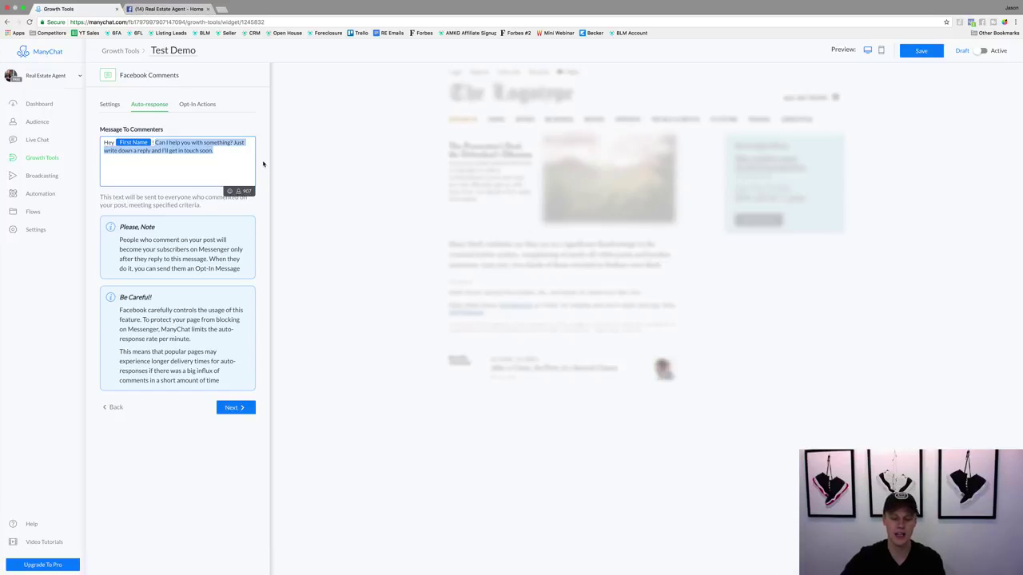
pyautogui.write('Here is the')
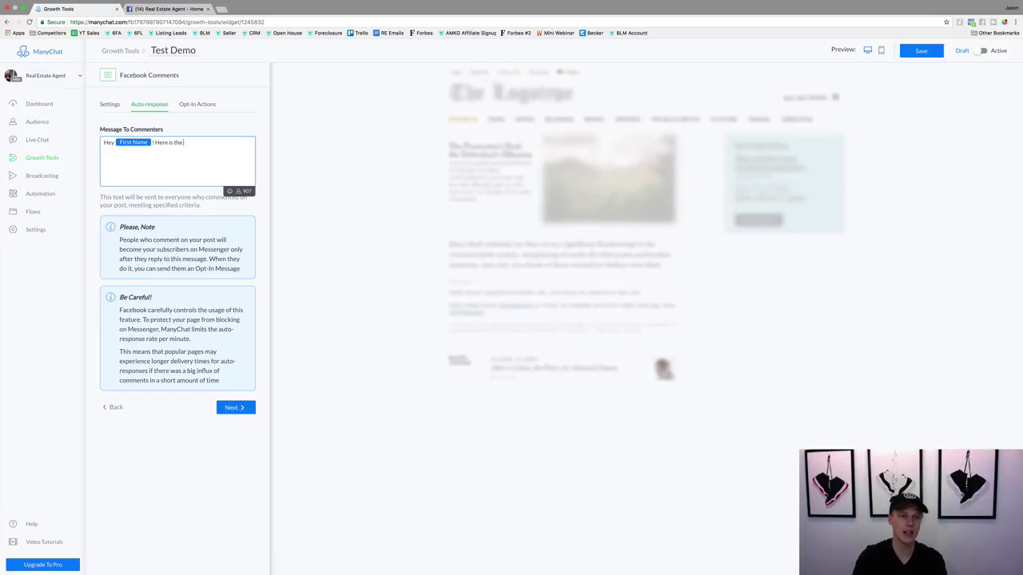
pyautogui.write(' b')
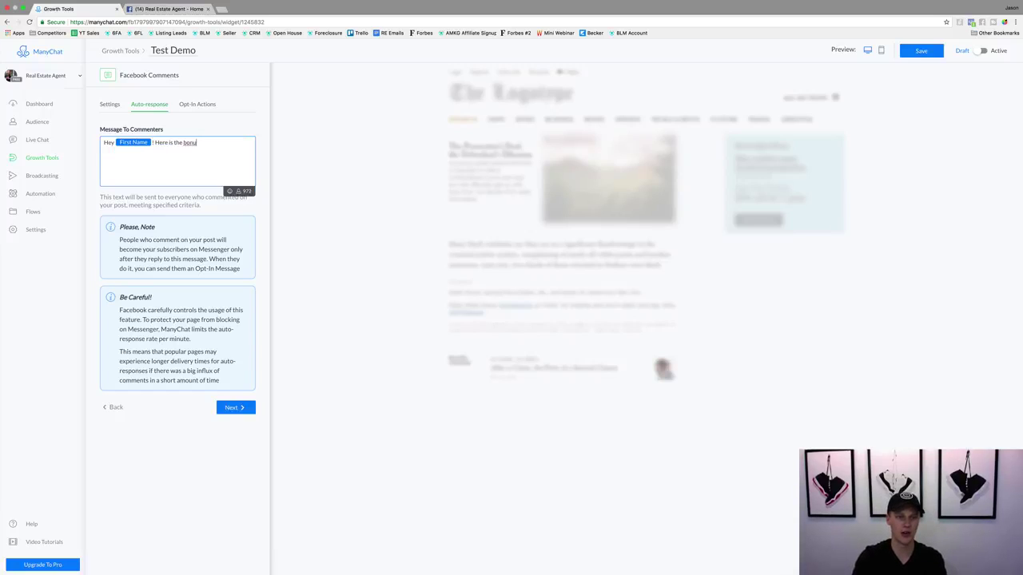
pyautogui.press('BackSpace')
pyautogui.write('info i')
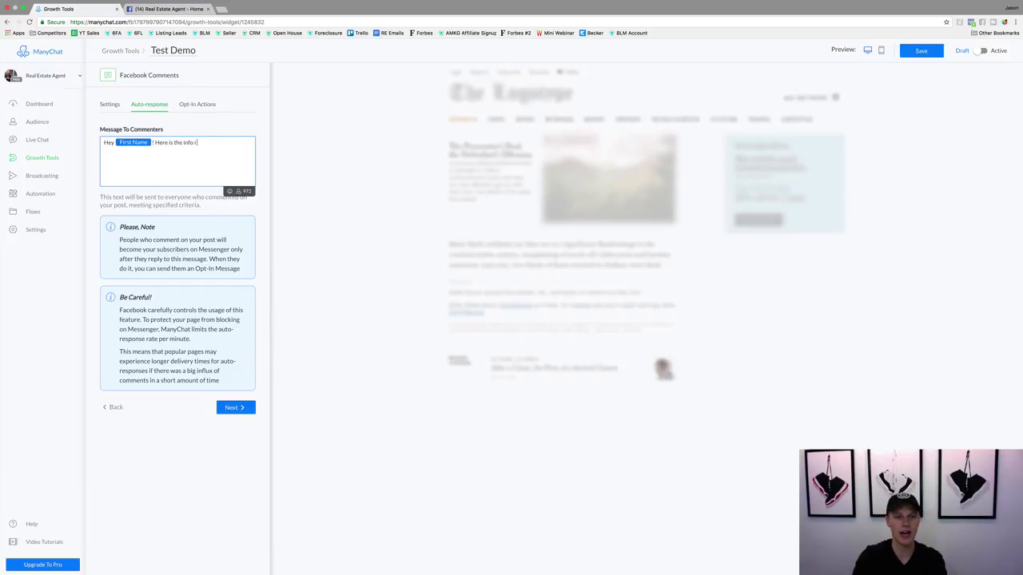
pyautogui.write(' promised you')
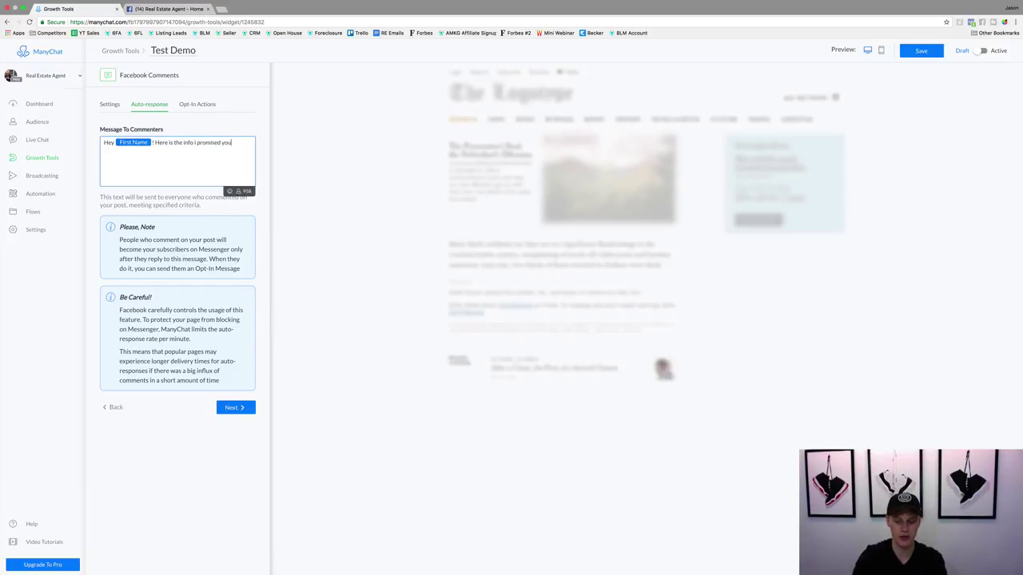
pyautogui.write(': LINK')
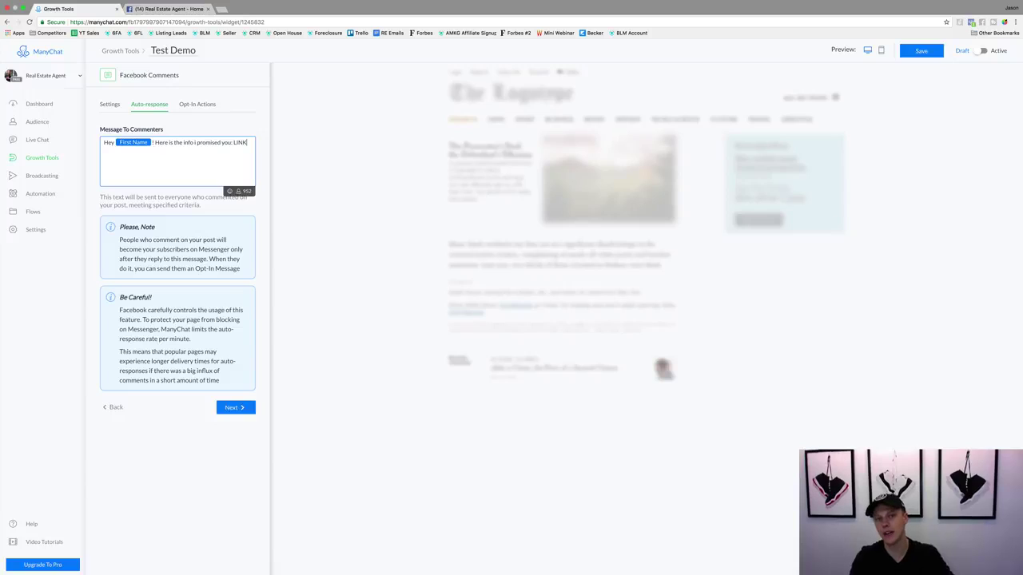
pyautogui.press('Return')
pyautogui.press('Return')
pyautogui.write('Btw,')
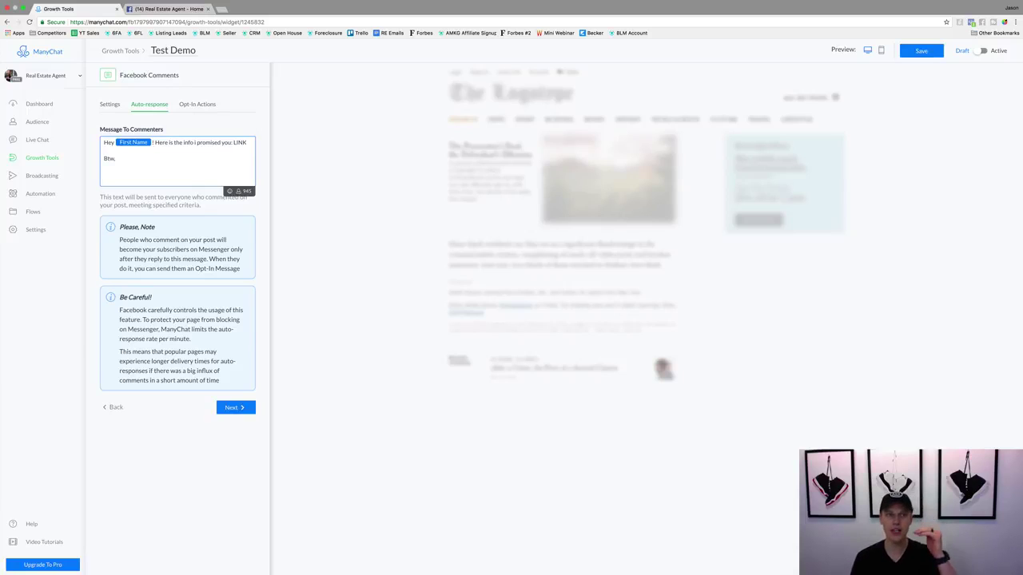
# Step: Open manychat.com in a new browser tab and check the active subscriber count on the page's dashboard
pyautogui.hotkey('ctrl', 't')
pyautogui.write('manychat.com')
pyautogui.press('Return')
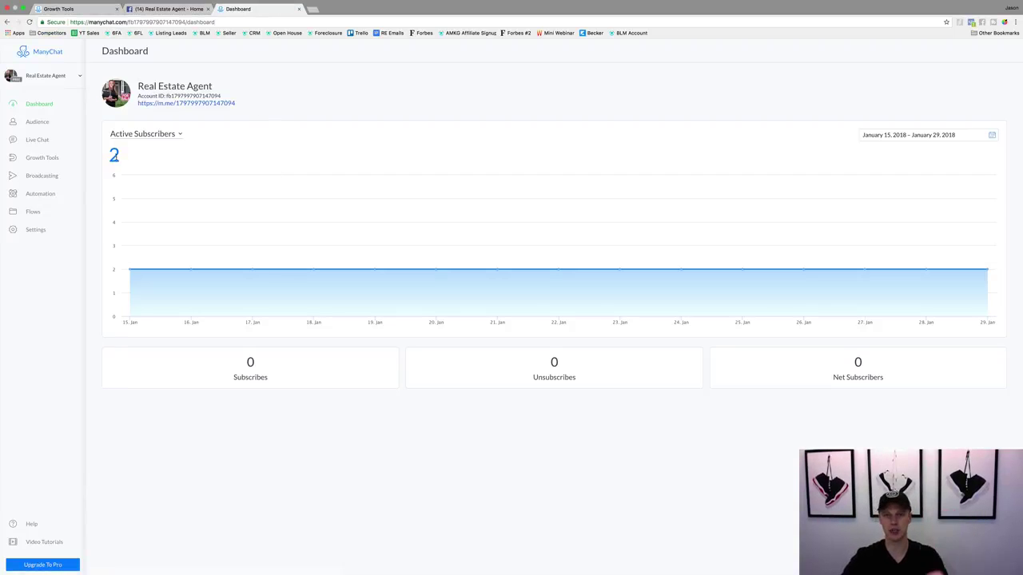
pyautogui.moveTo(119, 157); pyautogui.dragTo(110, 155)
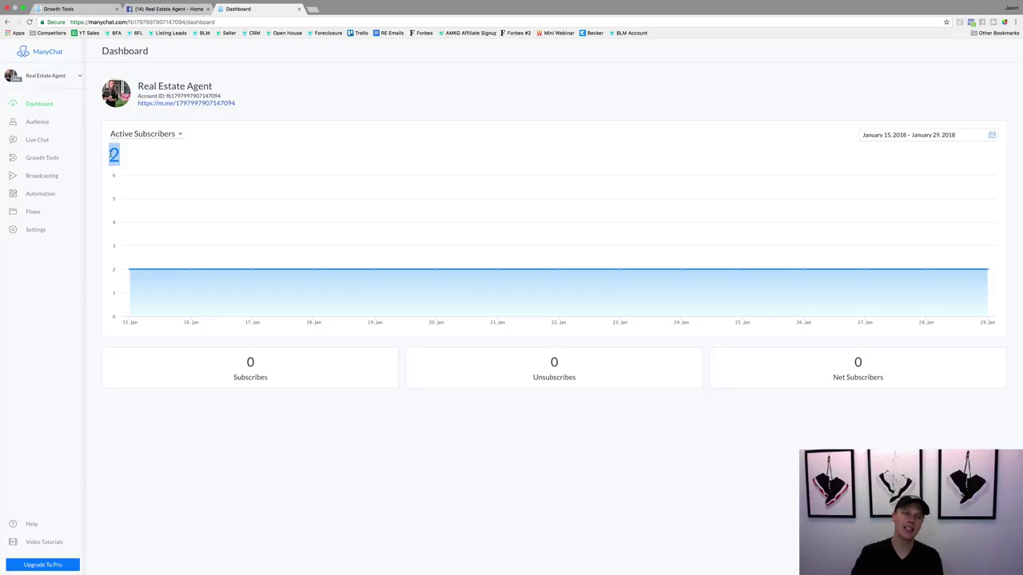
pyautogui.click(128, 157)
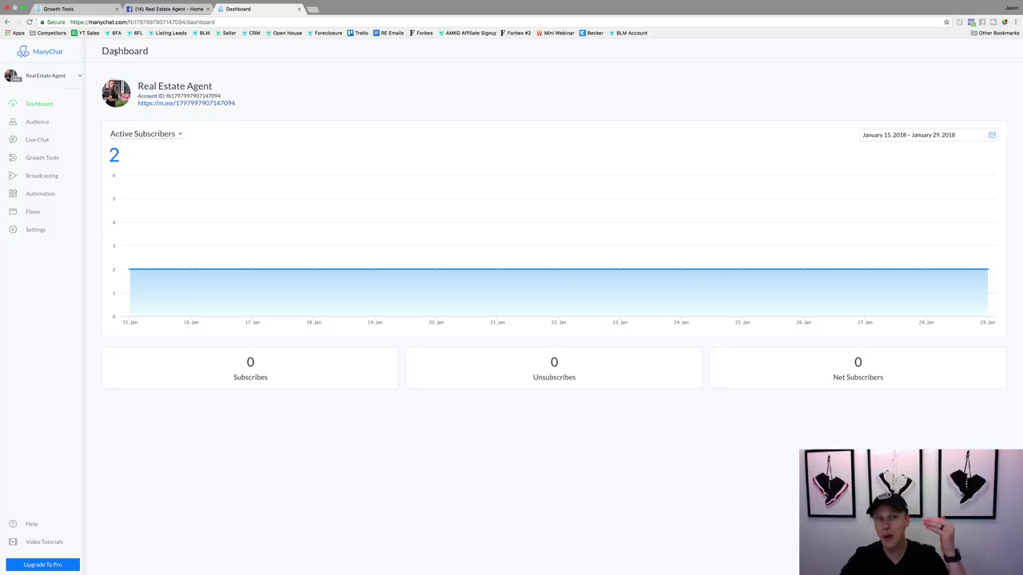
# Step: Return to the Test Demo growth tool, complete the "Btw," line with "how soon are you looking to move?" and save
pyautogui.click(72, 9)
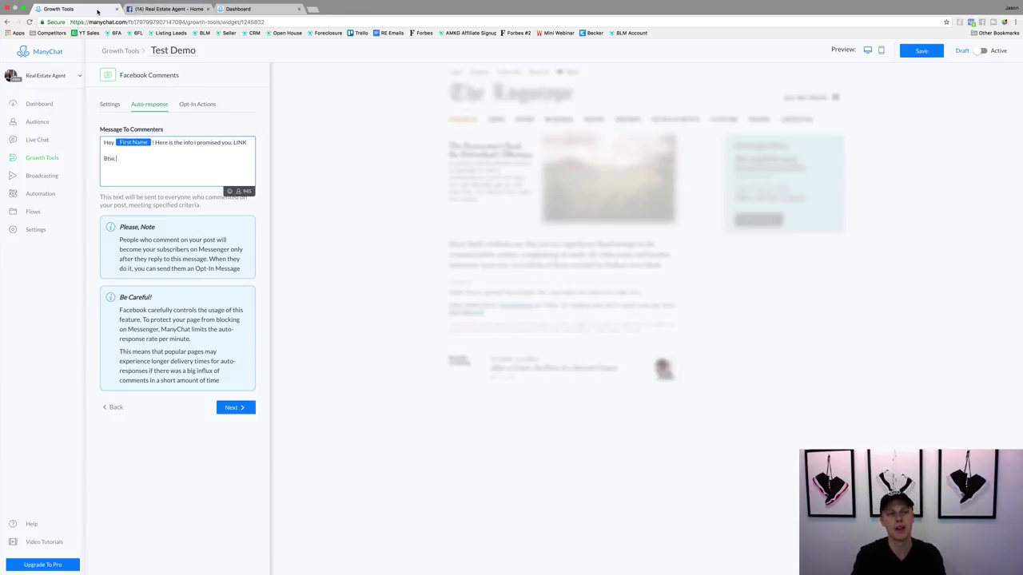
pyautogui.write('how soon ar')
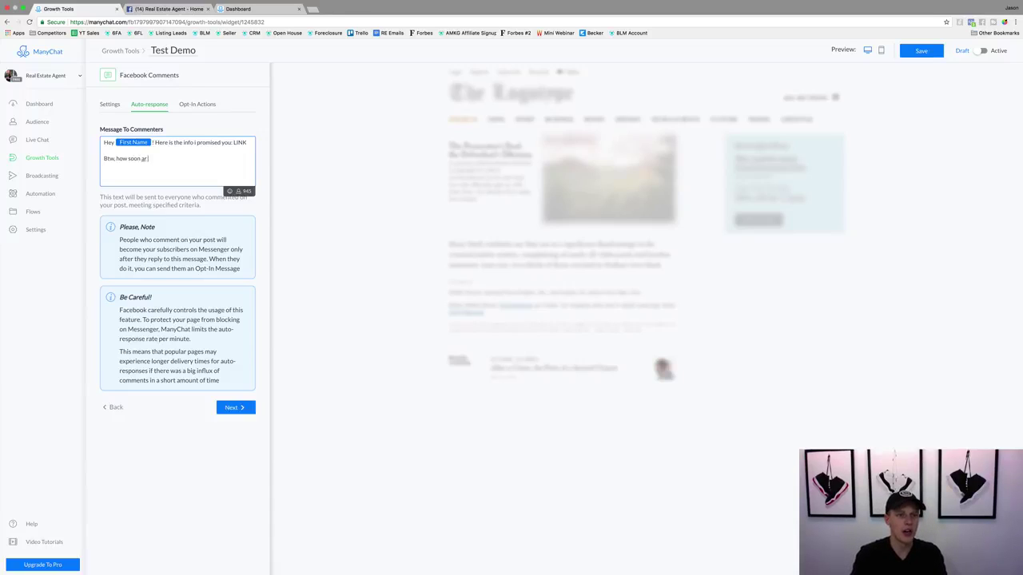
pyautogui.write('e you lookin')
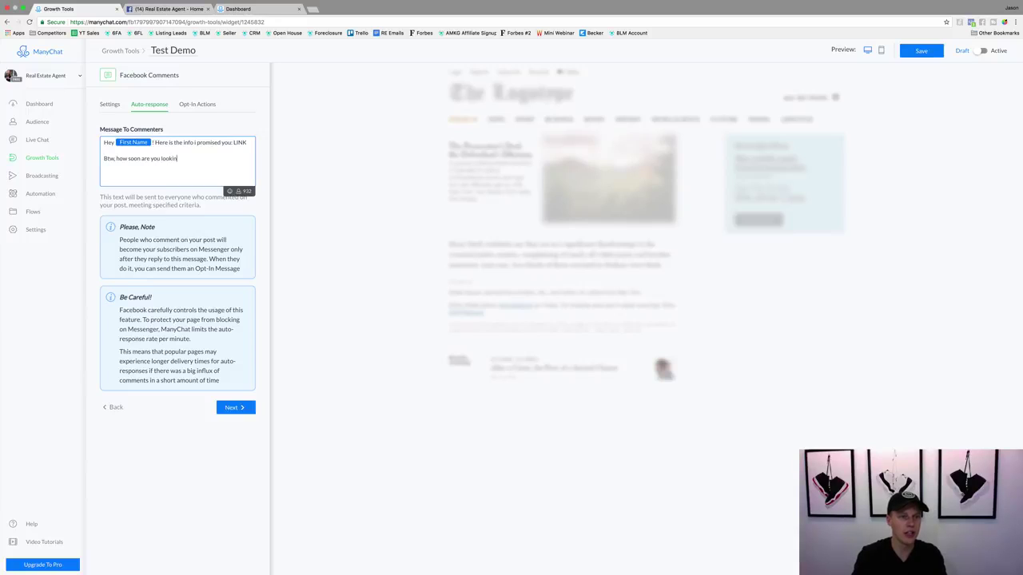
pyautogui.write('g to move?')
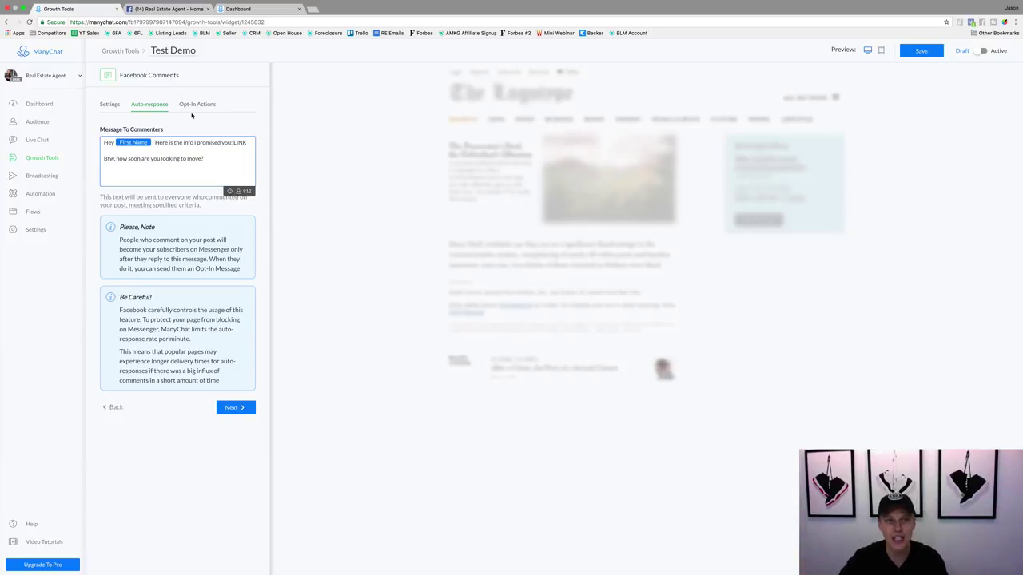
pyautogui.click(925, 52)
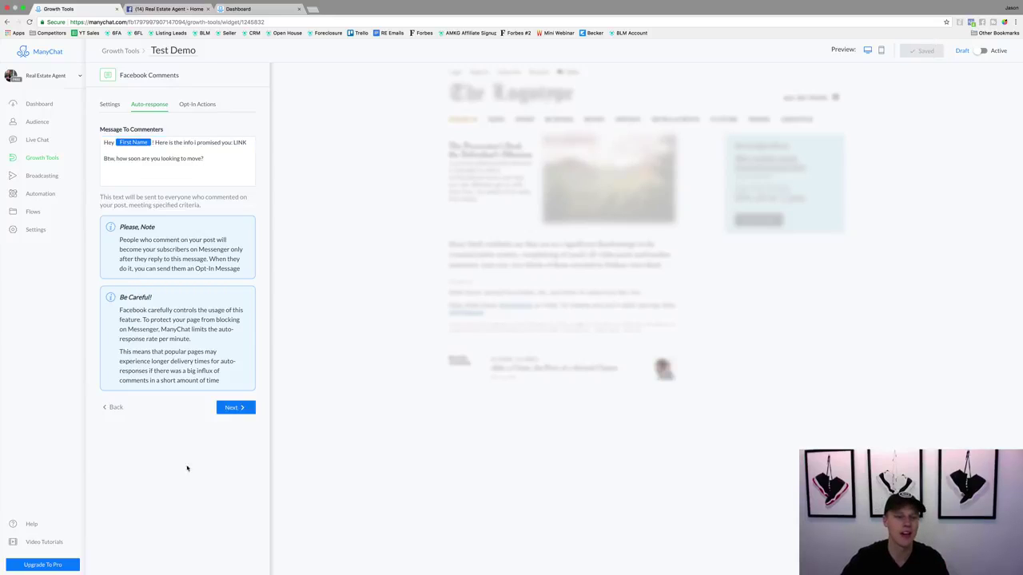
# Step: Set the opt-in sending option to "Send to everyone who replies" and save the growth tool
pyautogui.click(235, 407)
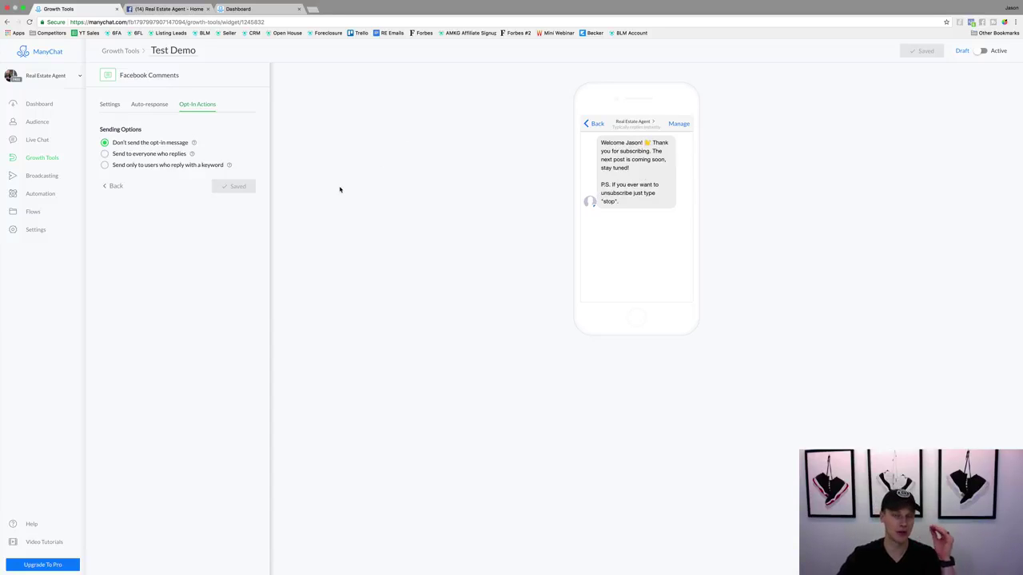
pyautogui.click(104, 155)
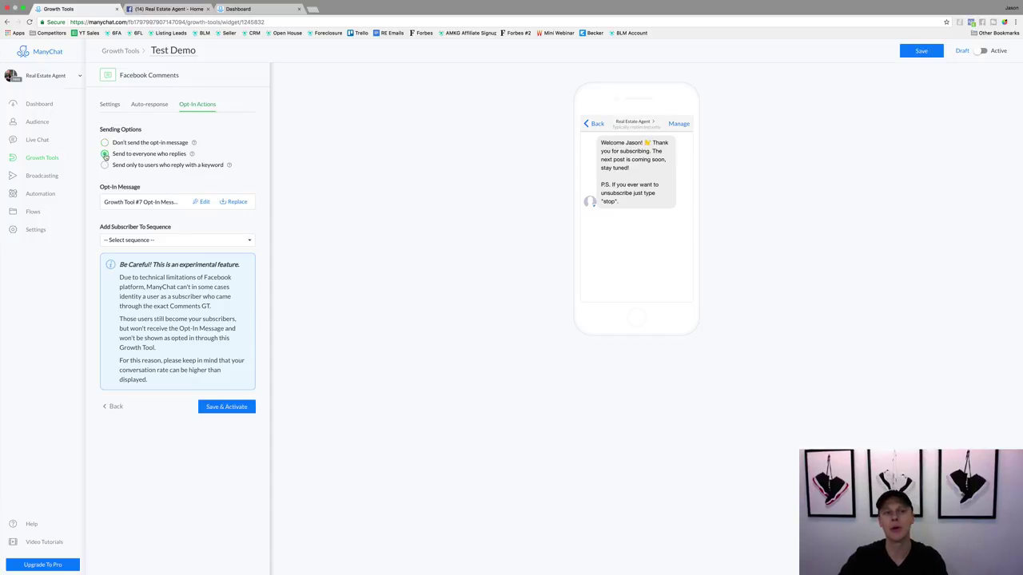
pyautogui.click(152, 105)
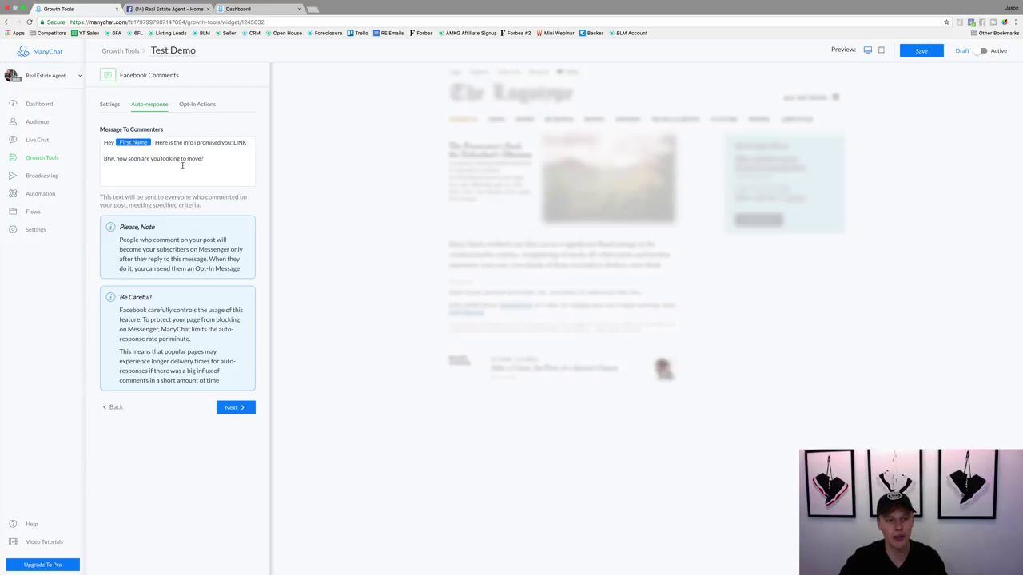
pyautogui.click(241, 408)
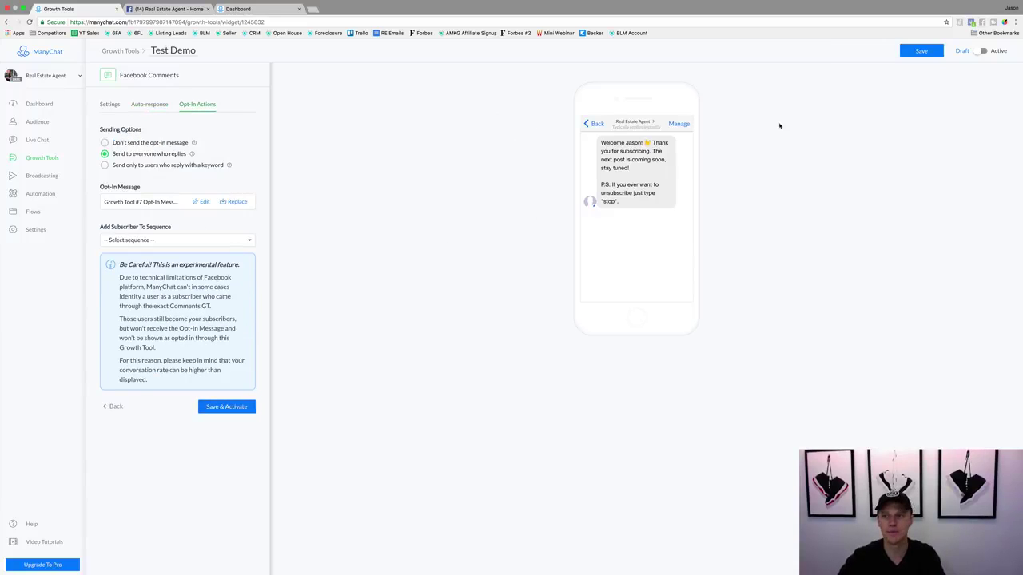
pyautogui.click(927, 51)
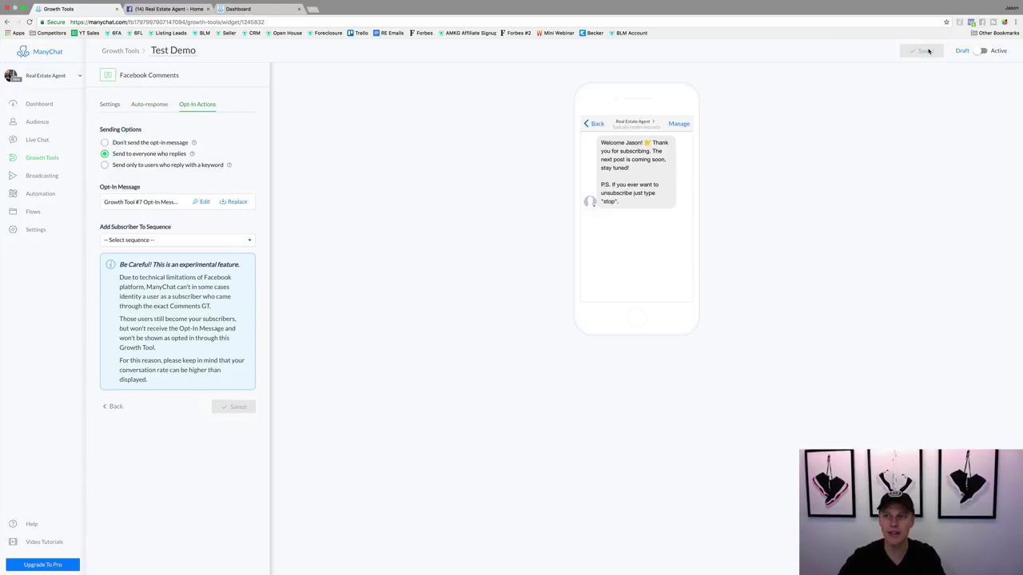
# Step: Open the opt-in message for editing and replace its text with "Great! Do you have a specific area in mind?"
pyautogui.click(201, 203)
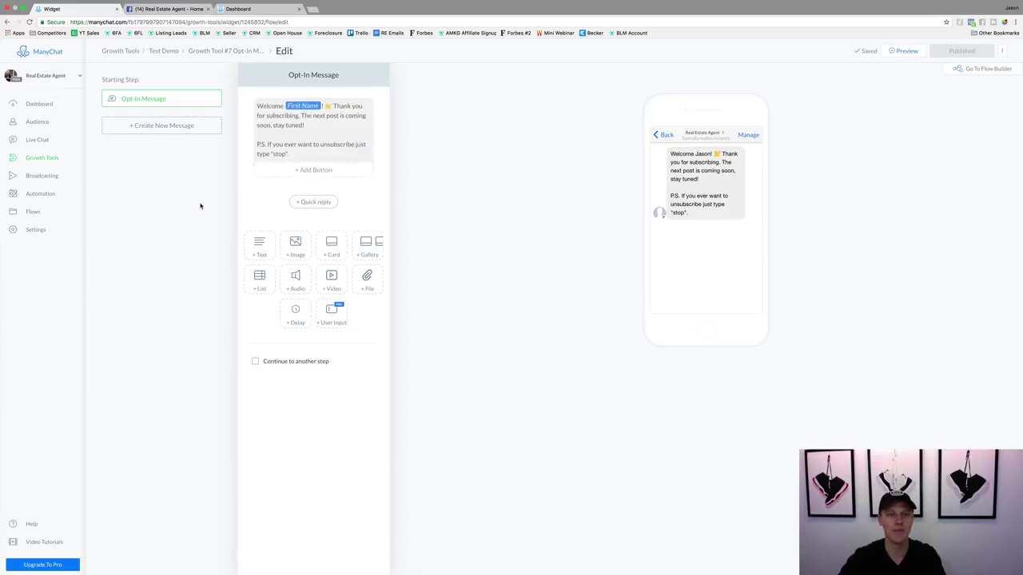
pyautogui.click(289, 156)
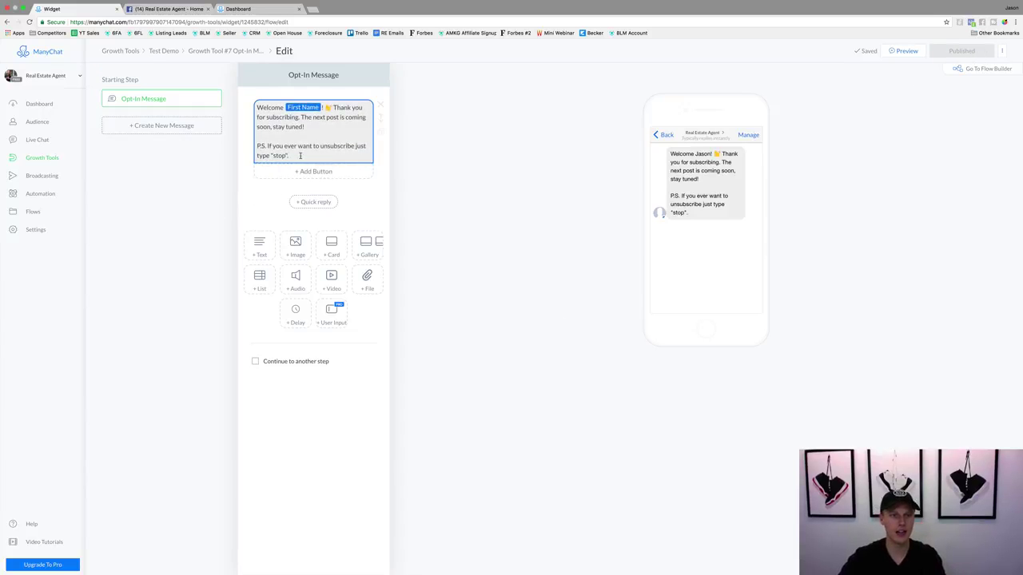
pyautogui.moveTo(289, 156); pyautogui.dragTo(257, 105)
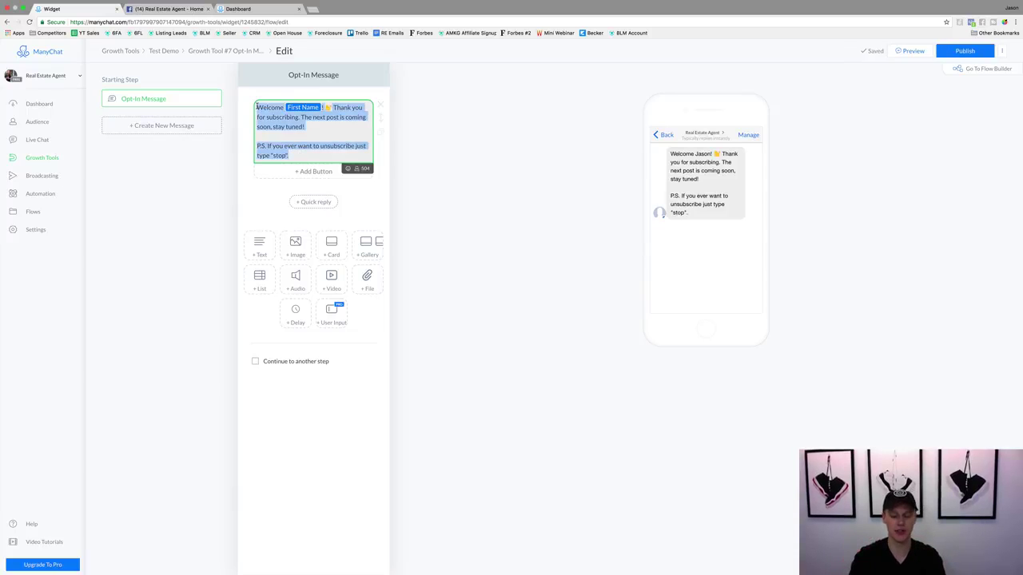
pyautogui.write('Great!')
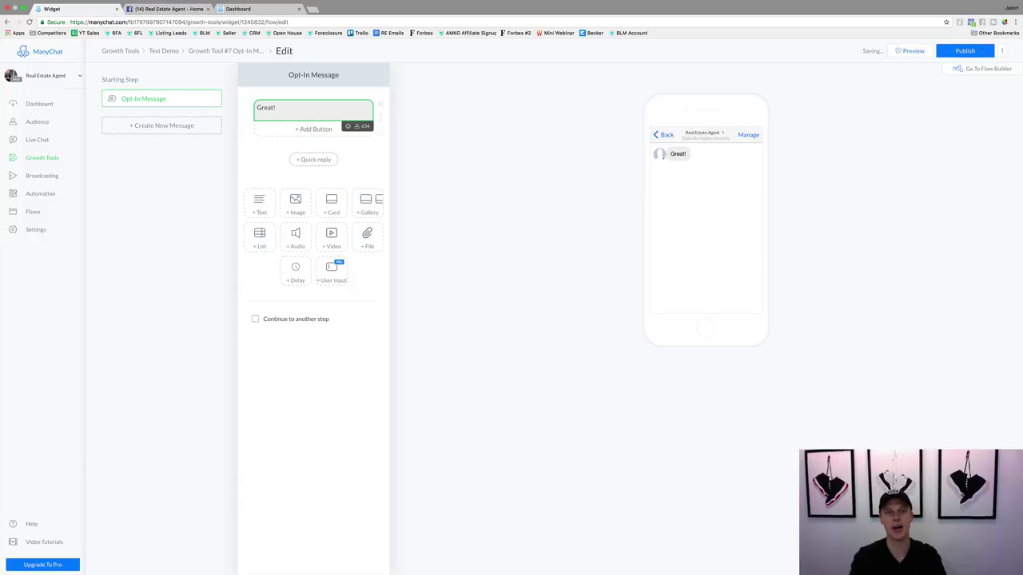
pyautogui.write(' Do you h')
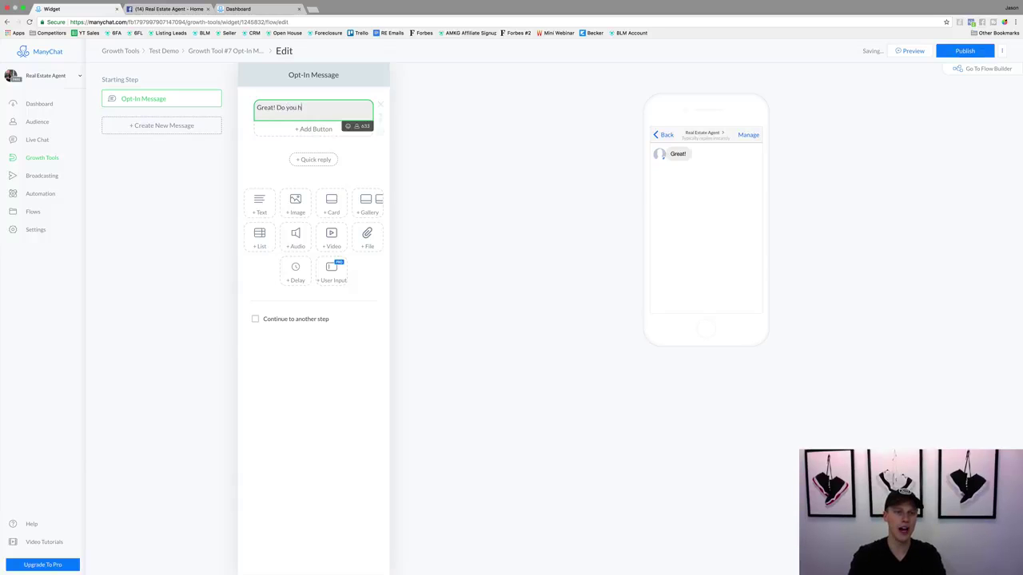
pyautogui.write('ave a specific')
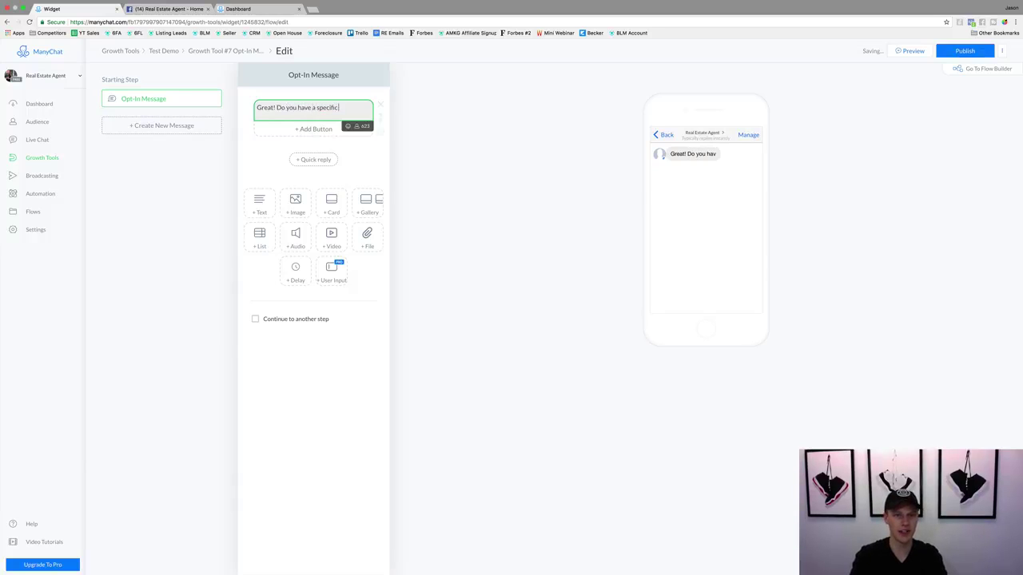
pyautogui.write(' area in mind?')
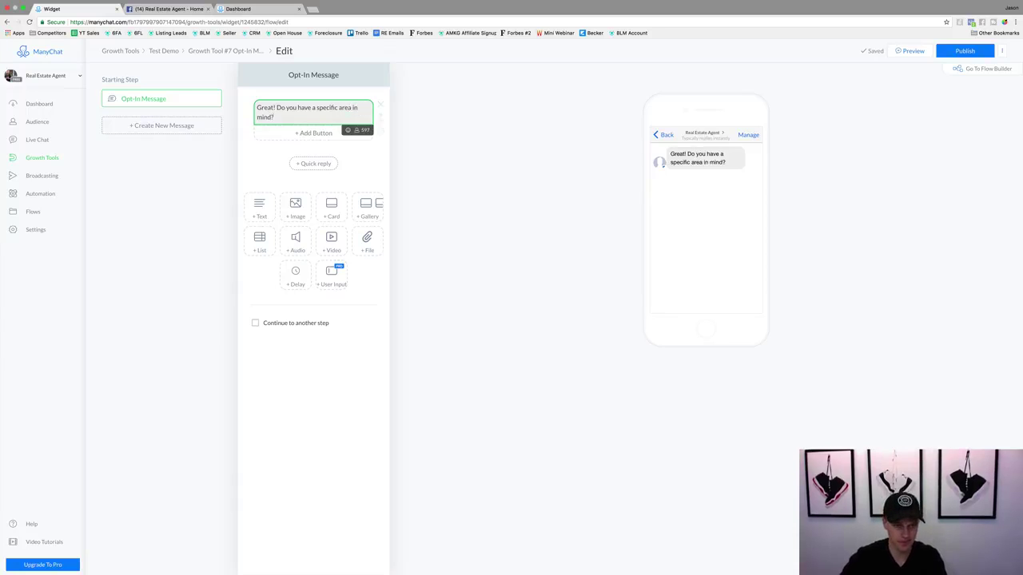
# Step: Replace the question after "Great!" in the opt-in message with "How many bedrooms are you looking for?"
pyautogui.moveTo(274, 117); pyautogui.dragTo(277, 109)
pyautogui.write('H')
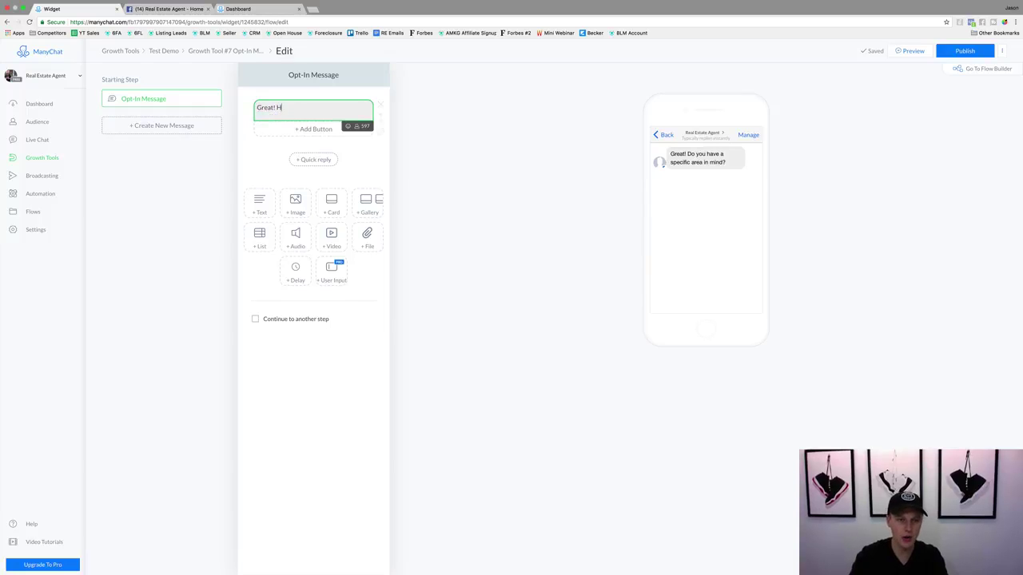
pyautogui.write('ow many bedroo')
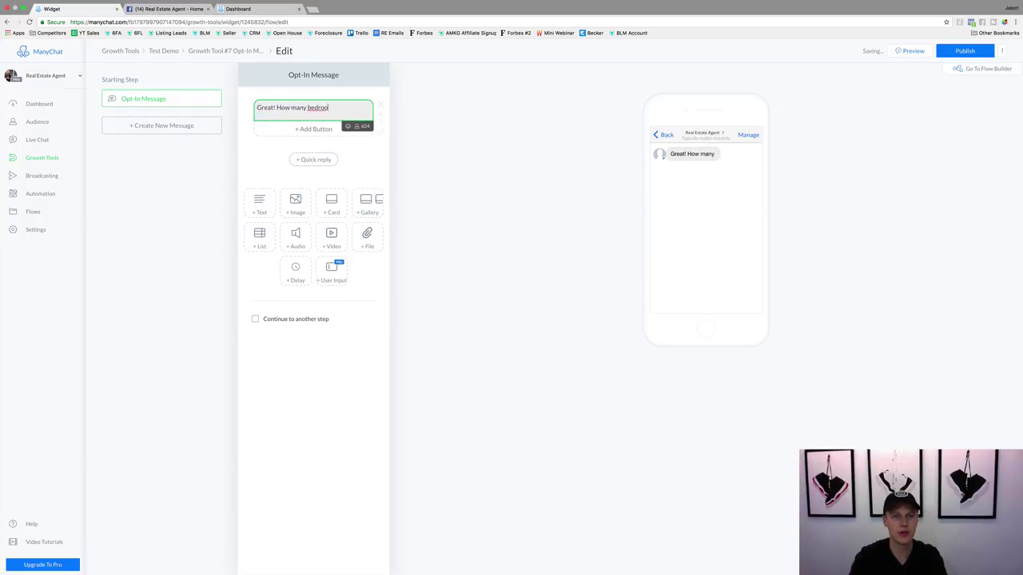
pyautogui.write('ms are you looking for?')
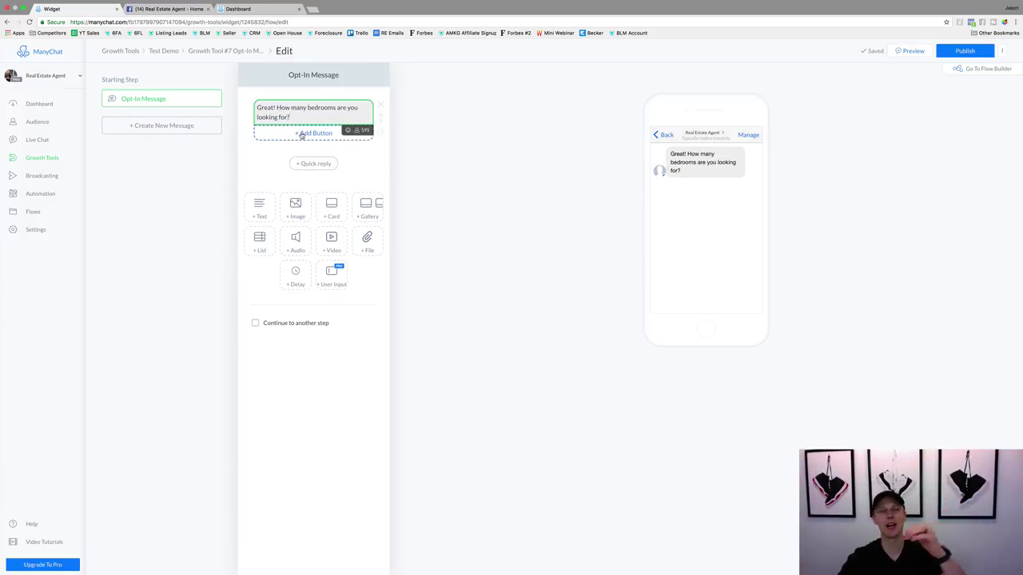
# Step: Add a button titled "1-2 Bedrooms" to the opt-in message and make it send a new message
pyautogui.click(302, 133)
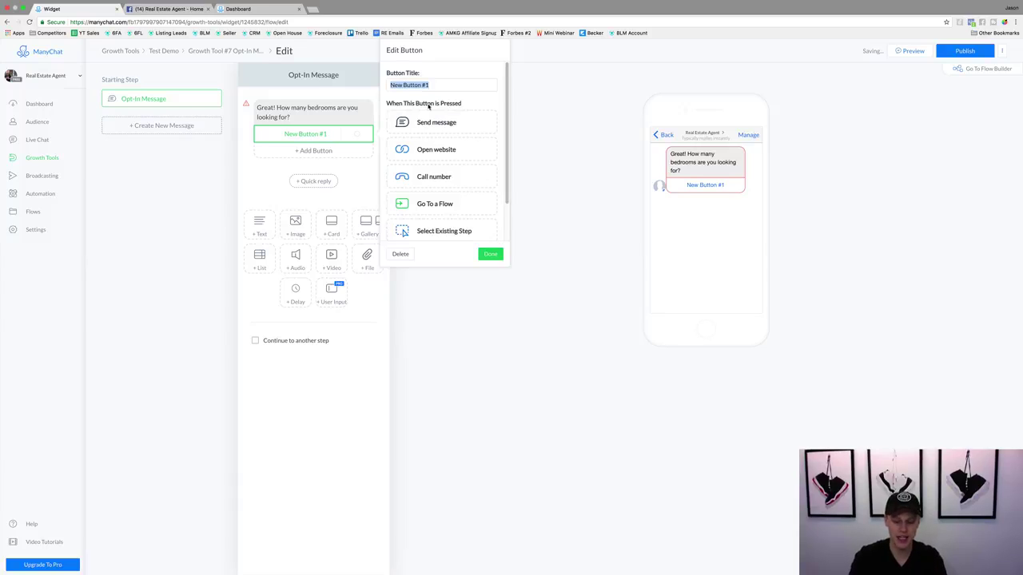
pyautogui.write('1-2 Bedr')
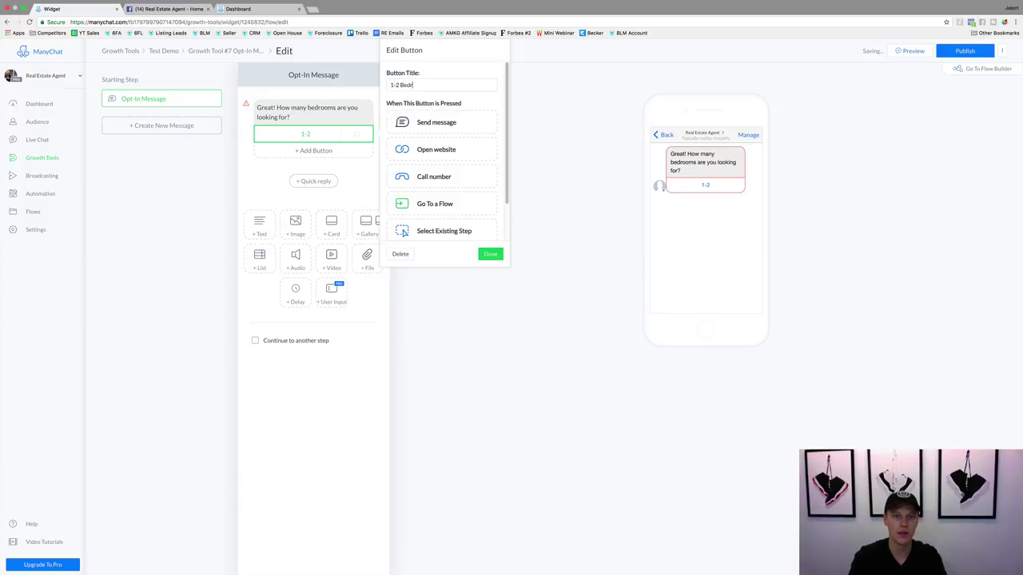
pyautogui.write('ooms')
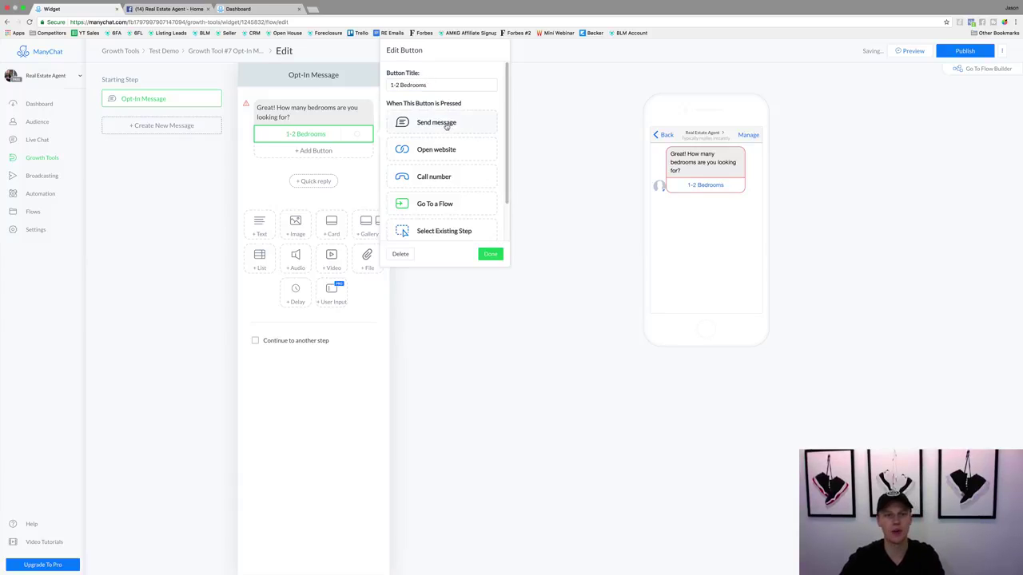
pyautogui.click(447, 125)
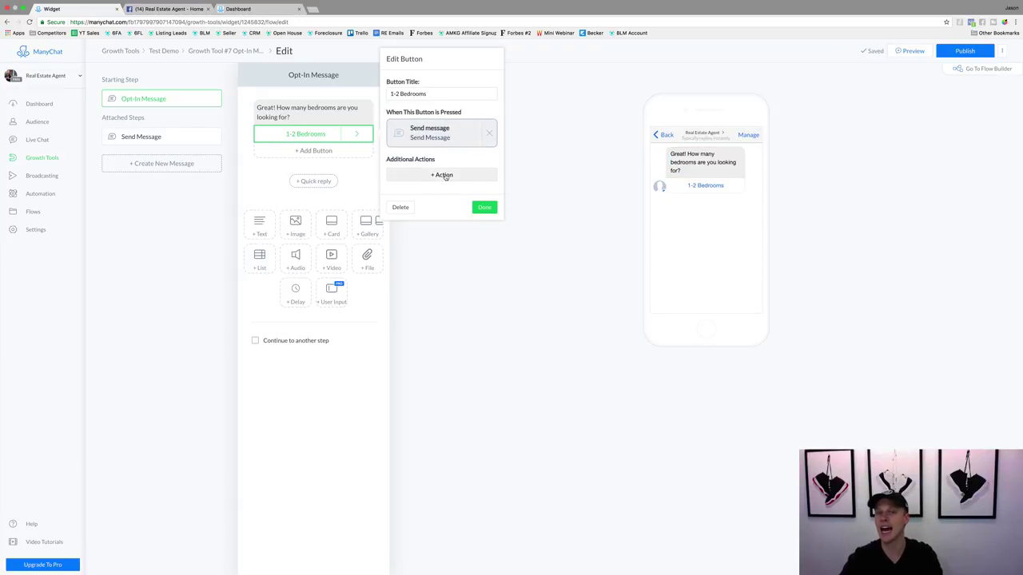
# Step: Give the "1-2 Bedrooms" button an additional action that adds a new tag "1-2 Beds", and finish the button
pyautogui.click(445, 176)
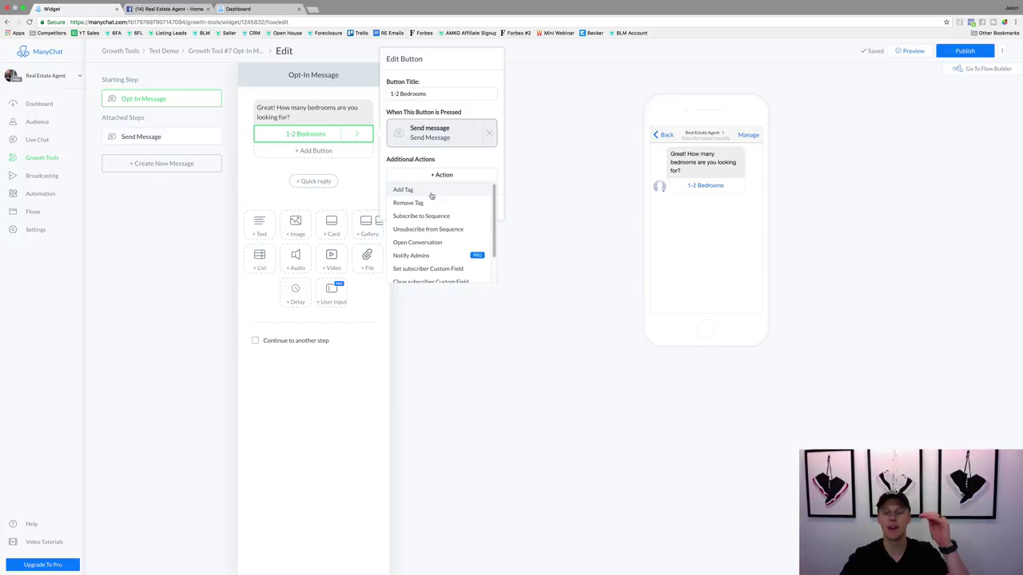
pyautogui.click(430, 191)
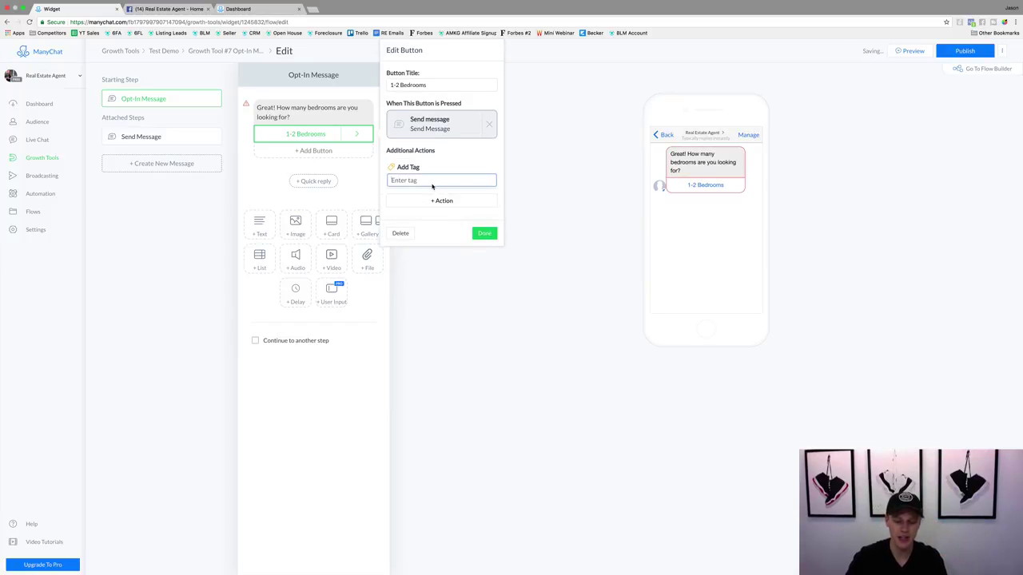
pyautogui.write('1-2 Beds')
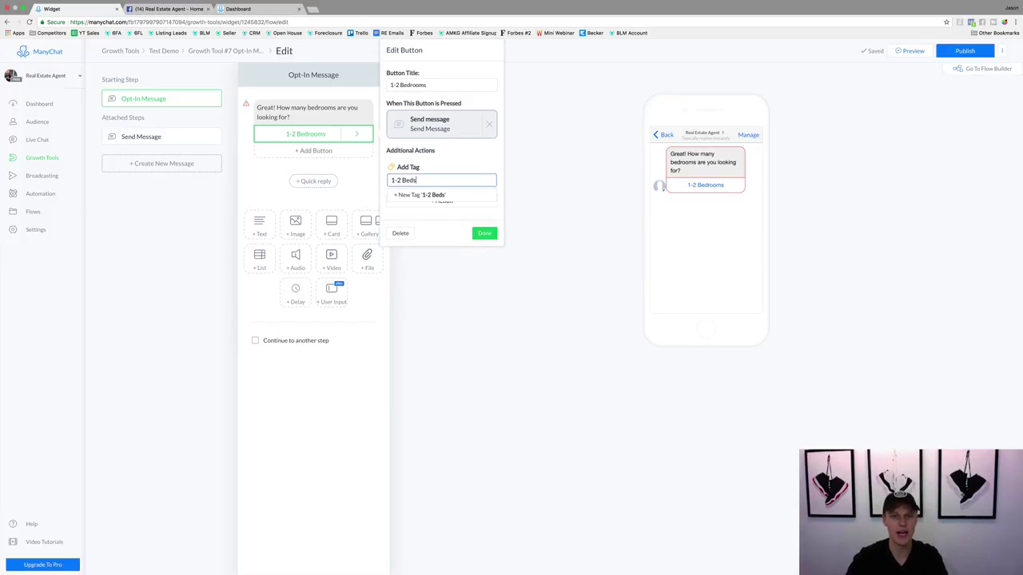
pyautogui.press('Return')
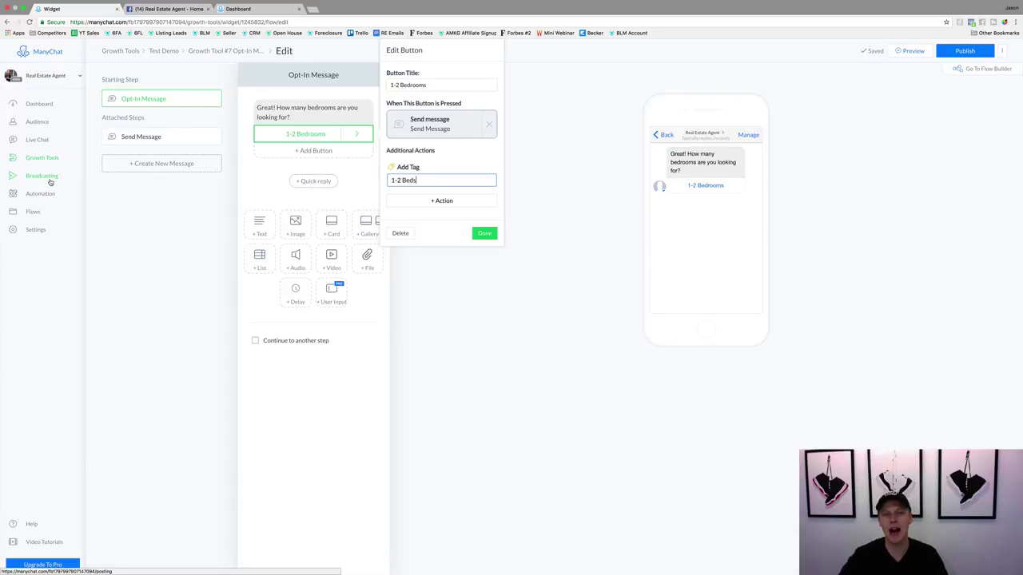
pyautogui.click(483, 232)
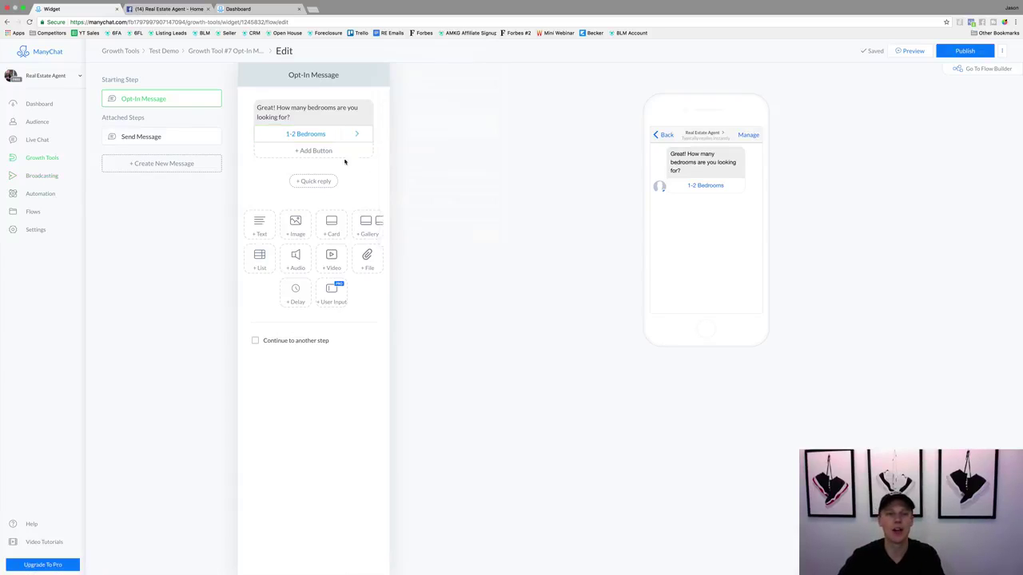
# Step: Add a second opt-in button titled "3-4 Bedrooms" that sends a new message
pyautogui.click(318, 151)
pyautogui.write('3')
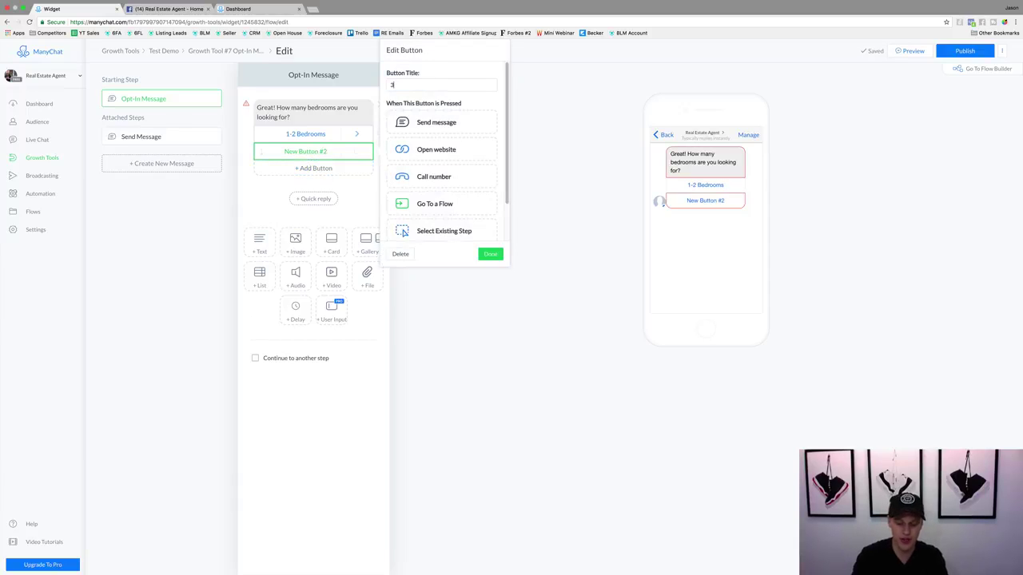
pyautogui.write('-4 Bedrooms')
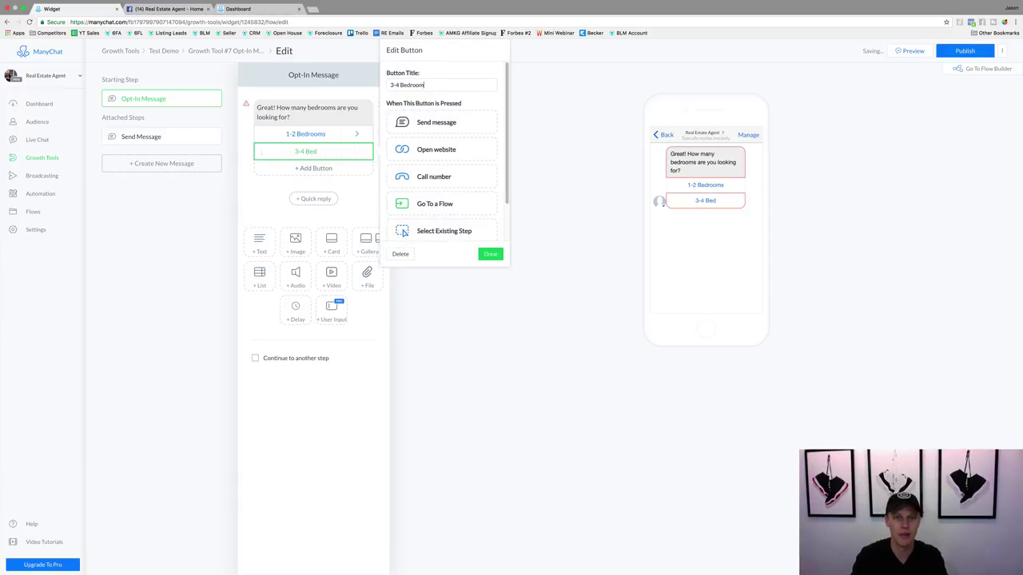
pyautogui.click(433, 123)
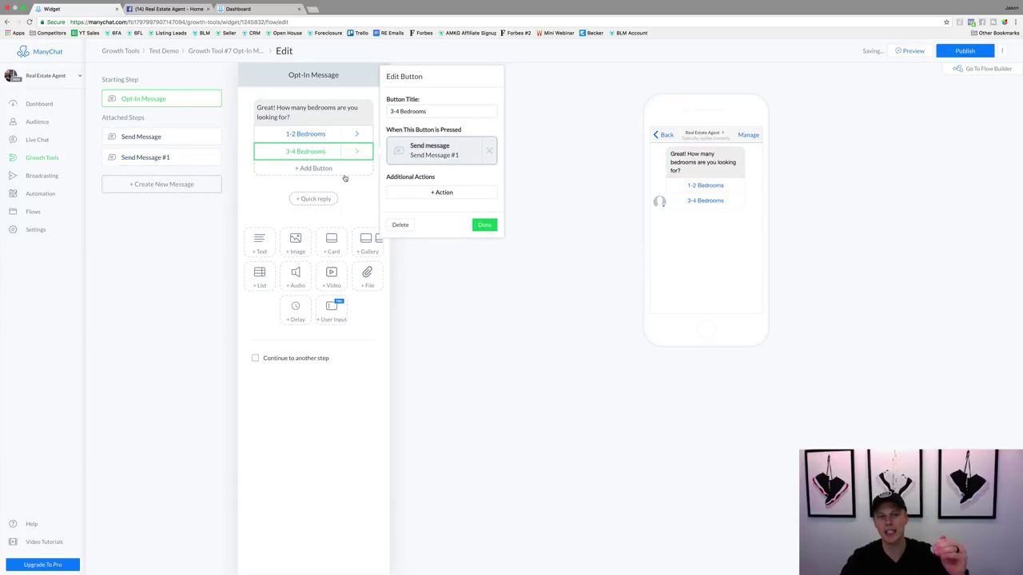
# Step: Give the "3-4 Bedrooms" button an additional action that adds a new tag "3-4 Beds", and finish the button
pyautogui.click(450, 193)
pyautogui.click(443, 209)
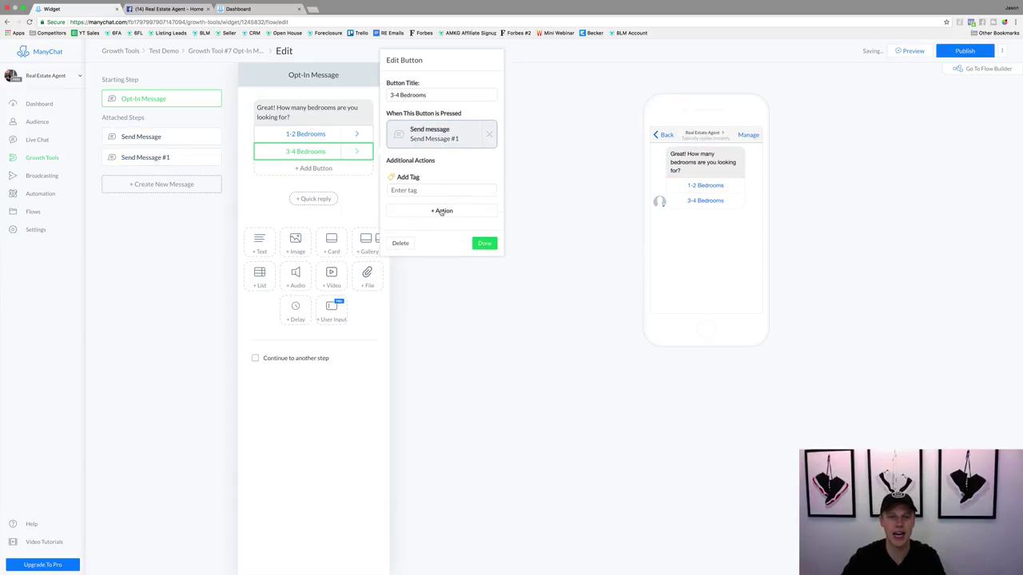
pyautogui.click(432, 191)
pyautogui.write('3-')
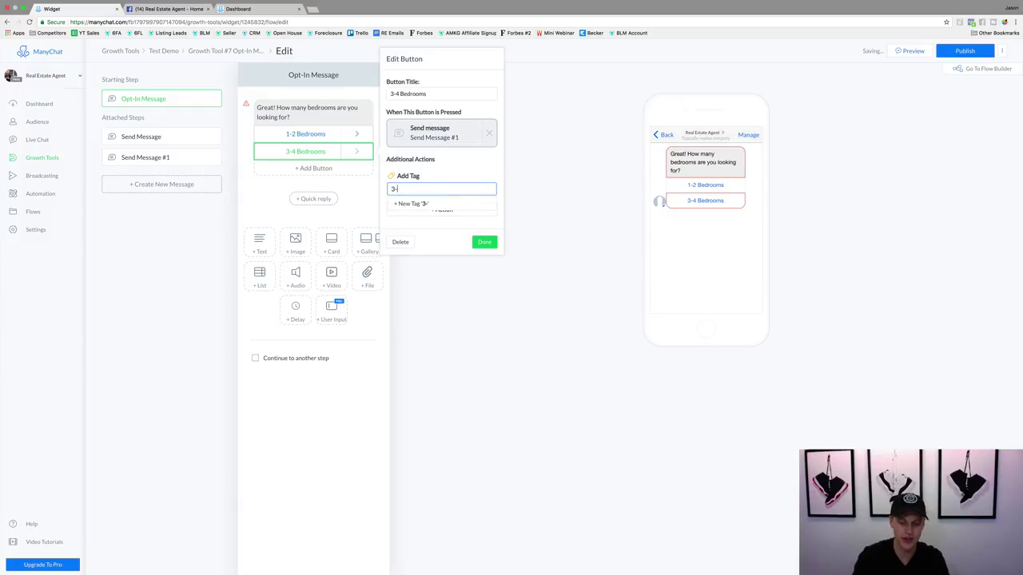
pyautogui.write('4 Beds')
pyautogui.click(417, 204)
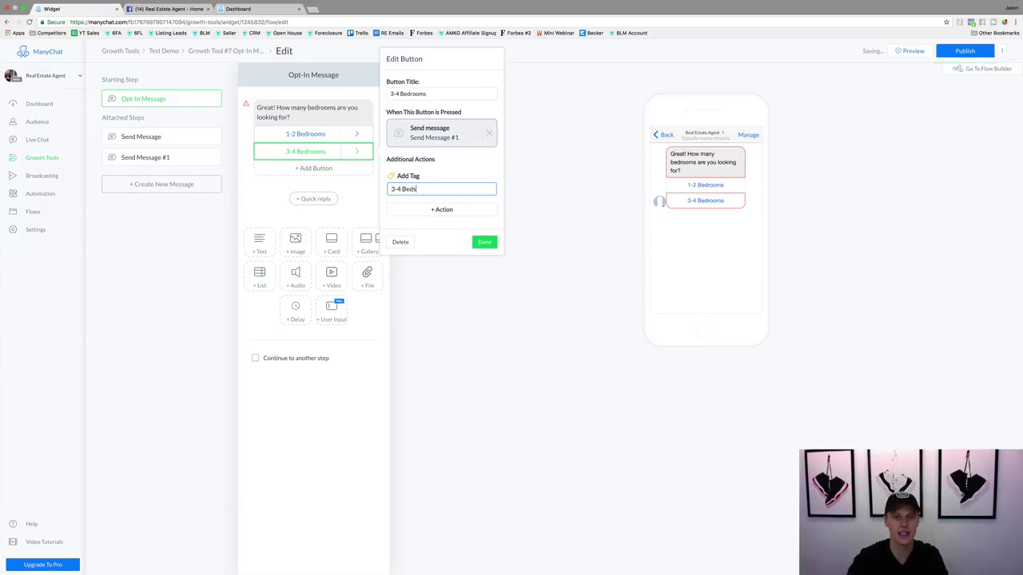
pyautogui.click(485, 242)
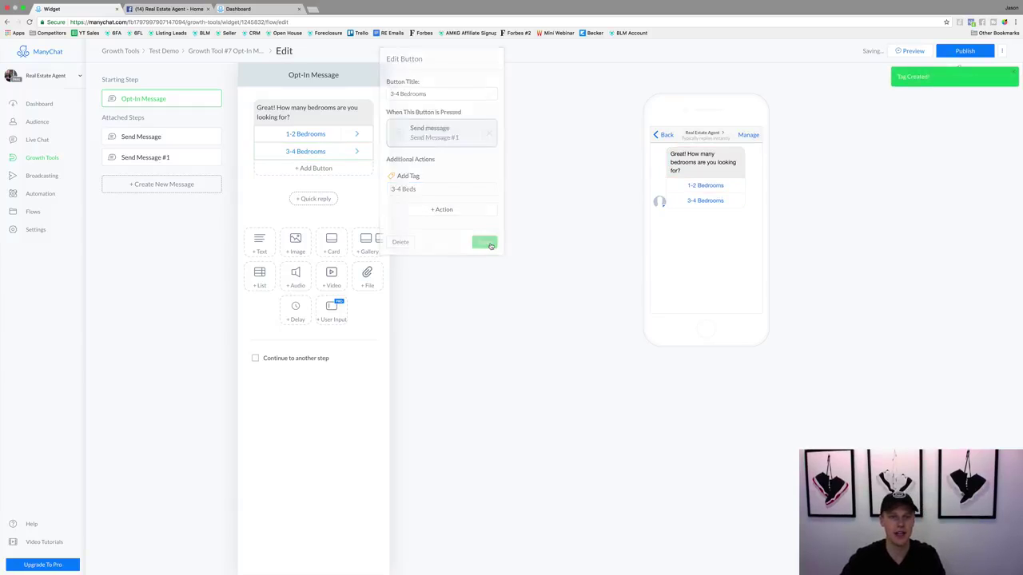
# Step: Add a third opt-in button titled "5+ Bedrooms" that sends a new message
pyautogui.click(313, 168)
pyautogui.write('5')
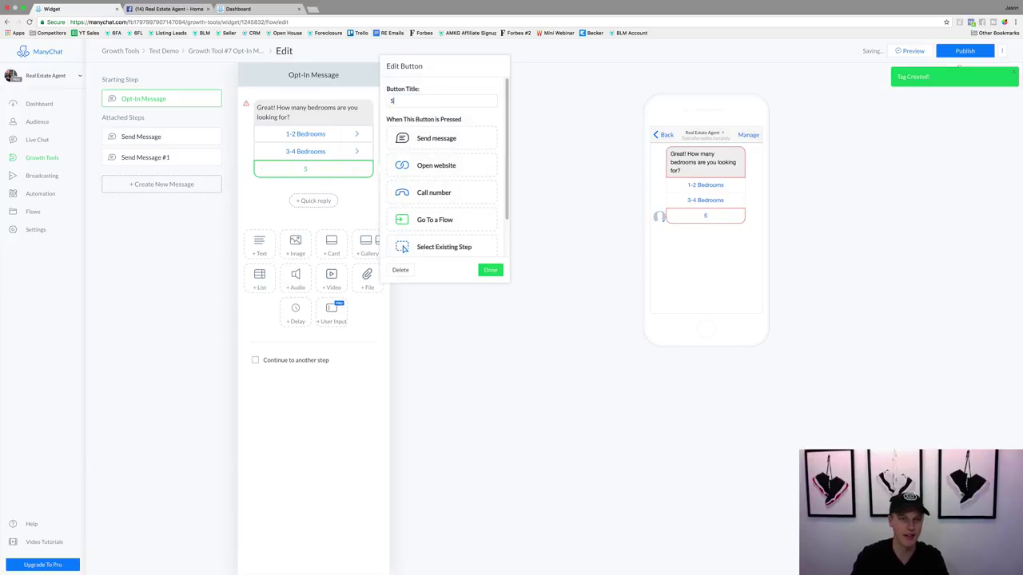
pyautogui.write('+ Bedrooms')
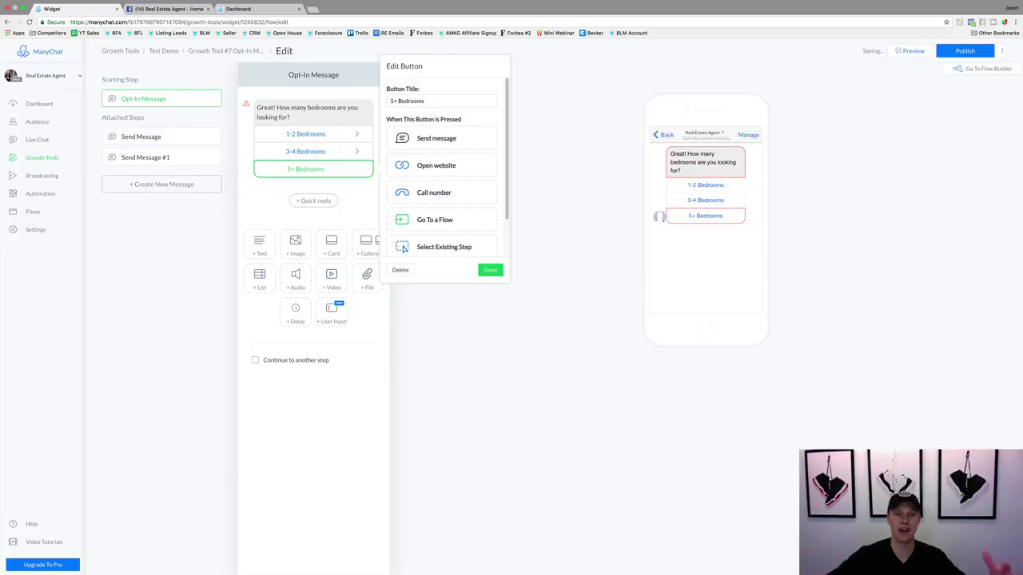
pyautogui.click(418, 142)
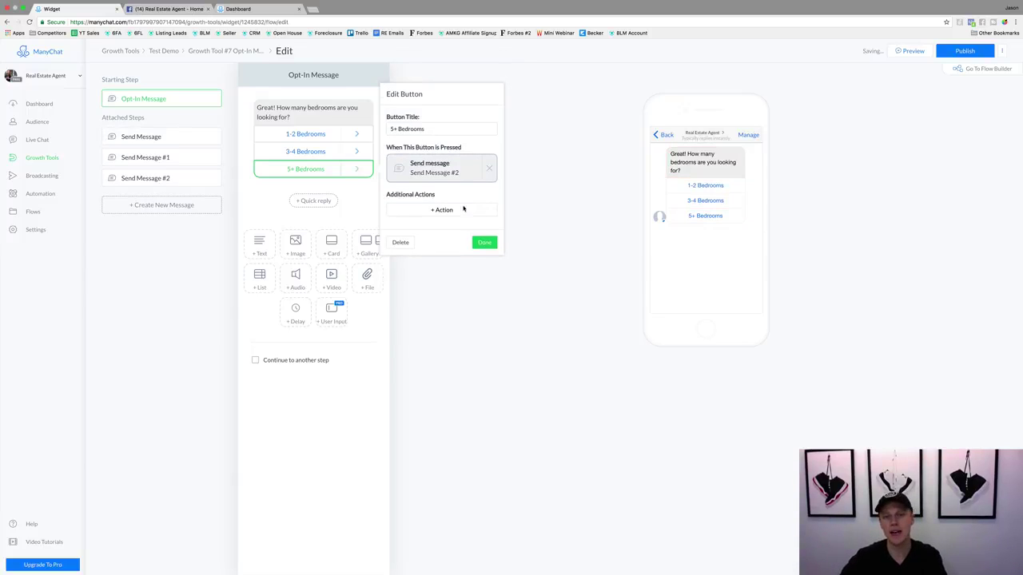
# Step: Give the "5+ Bedrooms" button an additional action that adds a new tag "5 Beds", and finish the button
pyautogui.click(459, 211)
pyautogui.click(432, 224)
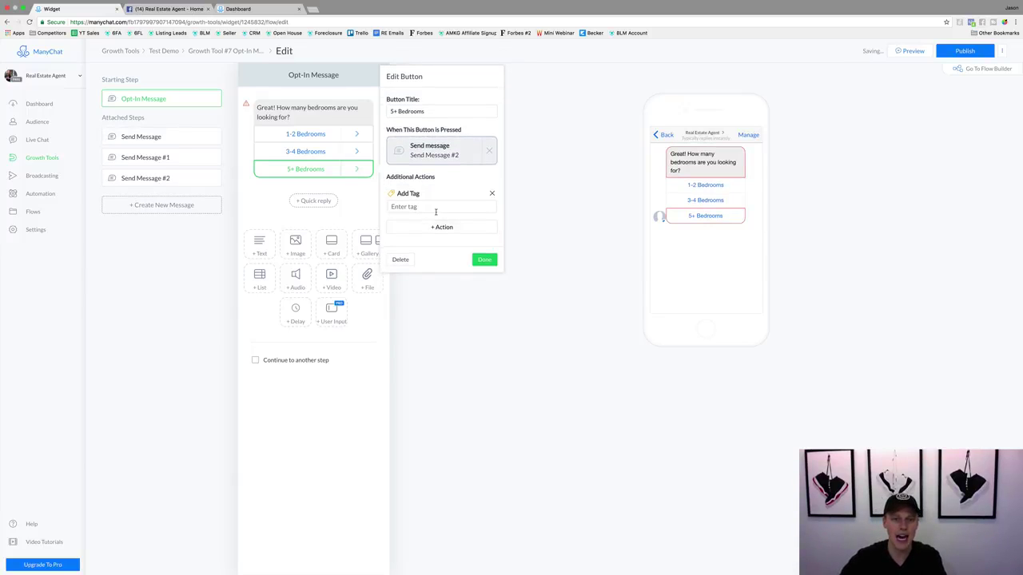
pyautogui.write('5 Bed')
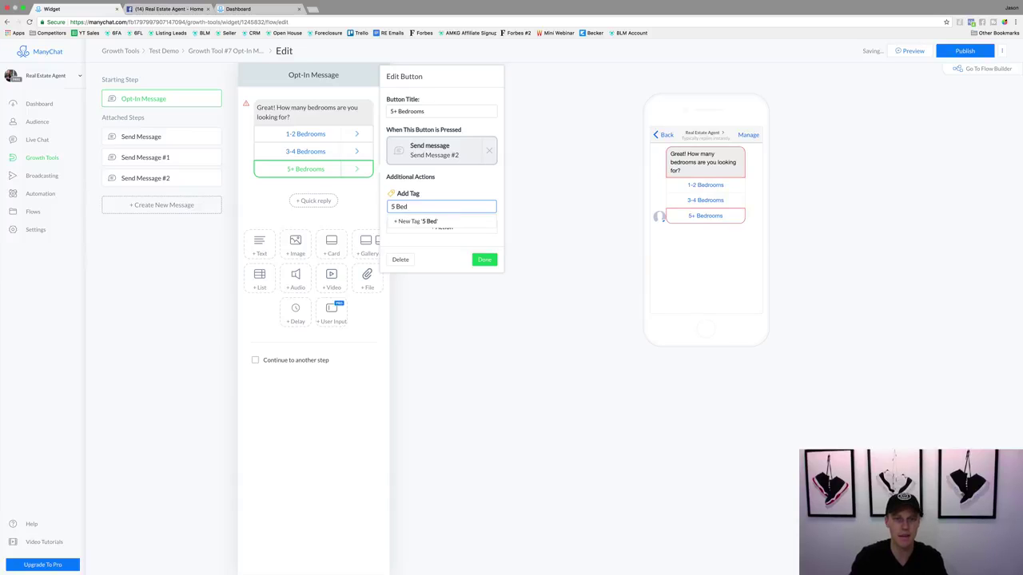
pyautogui.write('s')
pyautogui.press('Return')
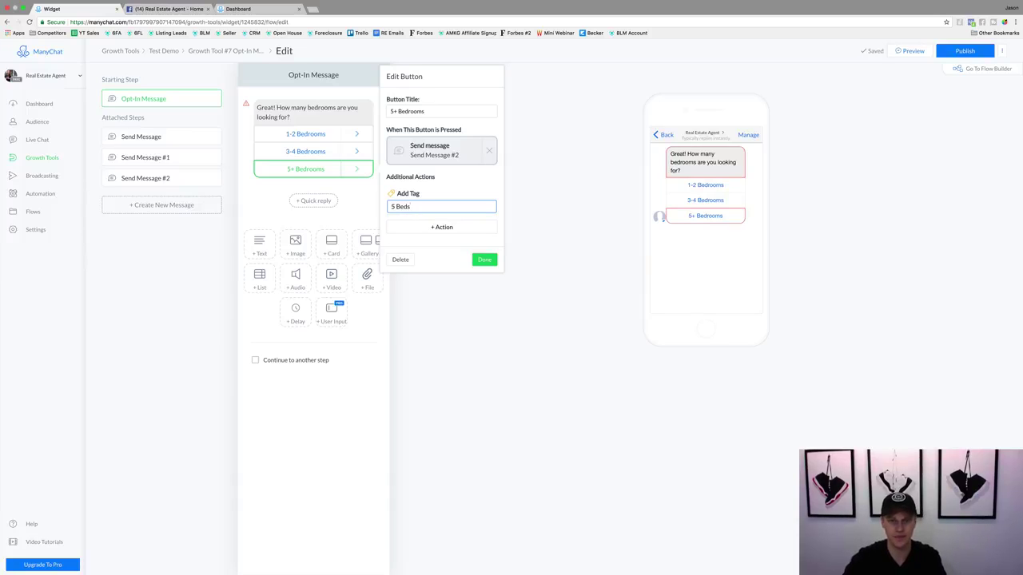
pyautogui.click(485, 261)
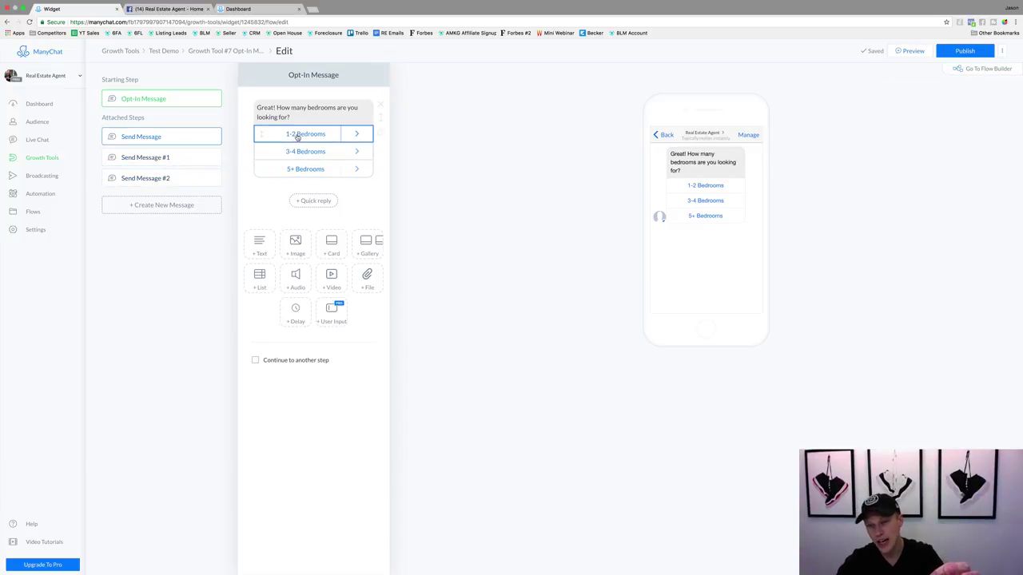
# Step: Write "Awesome! Is there a specific area you're looking for?" as the text of the message attached to the "1-2 Bedrooms" button
pyautogui.click(145, 137)
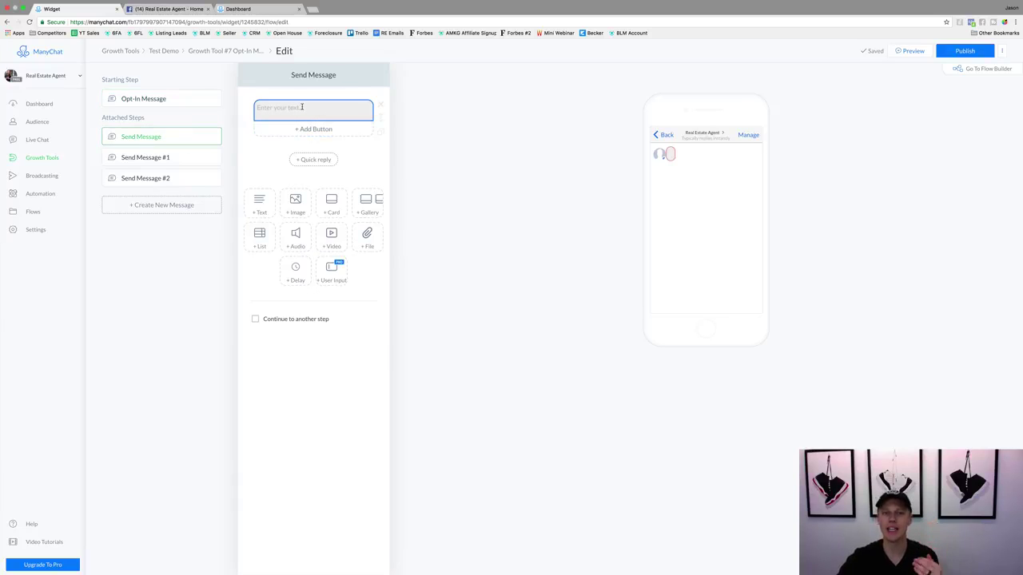
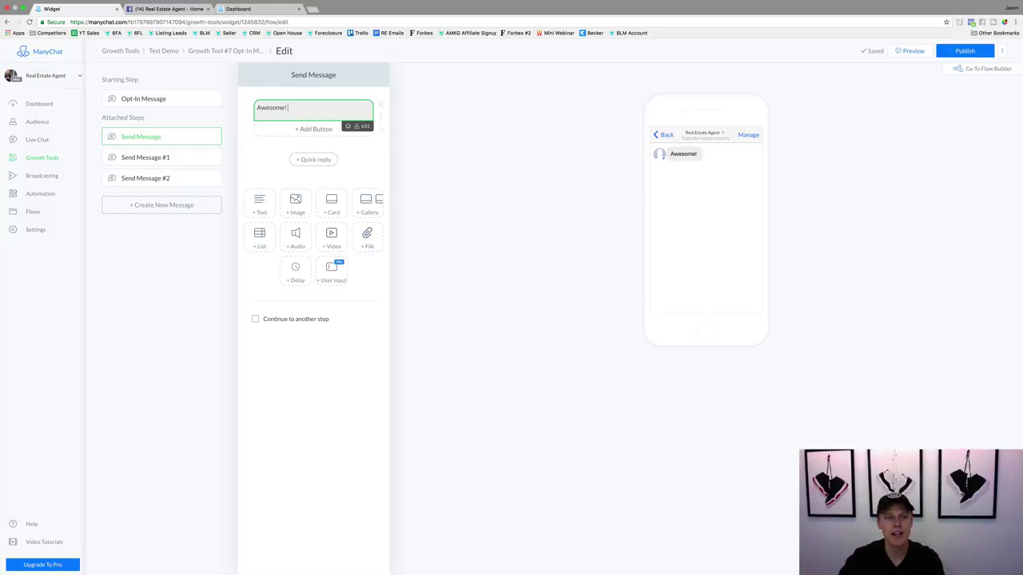
pyautogui.click(144, 98)
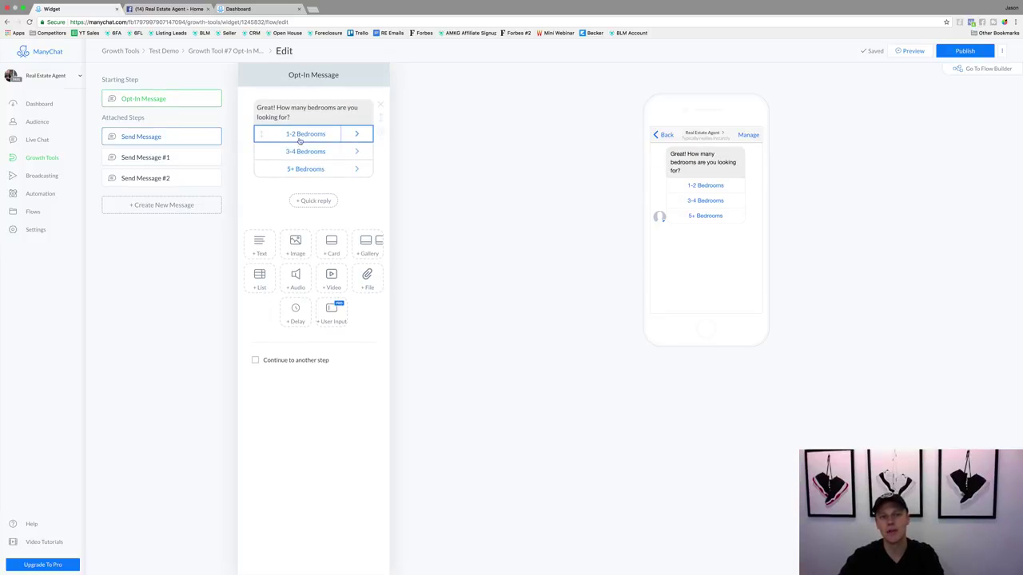
pyautogui.click(157, 138)
pyautogui.click(309, 108)
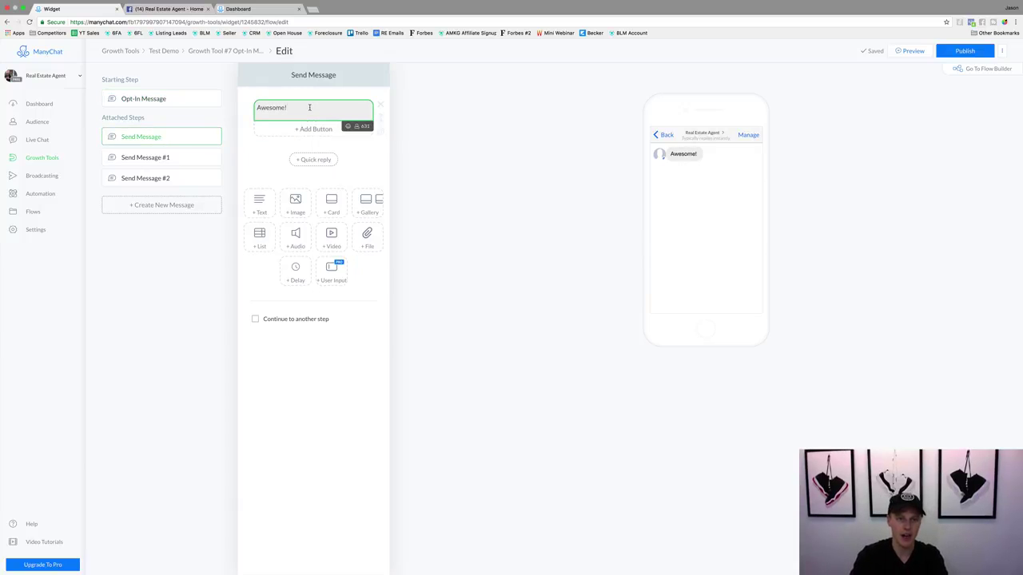
pyautogui.write('Is there a spec')
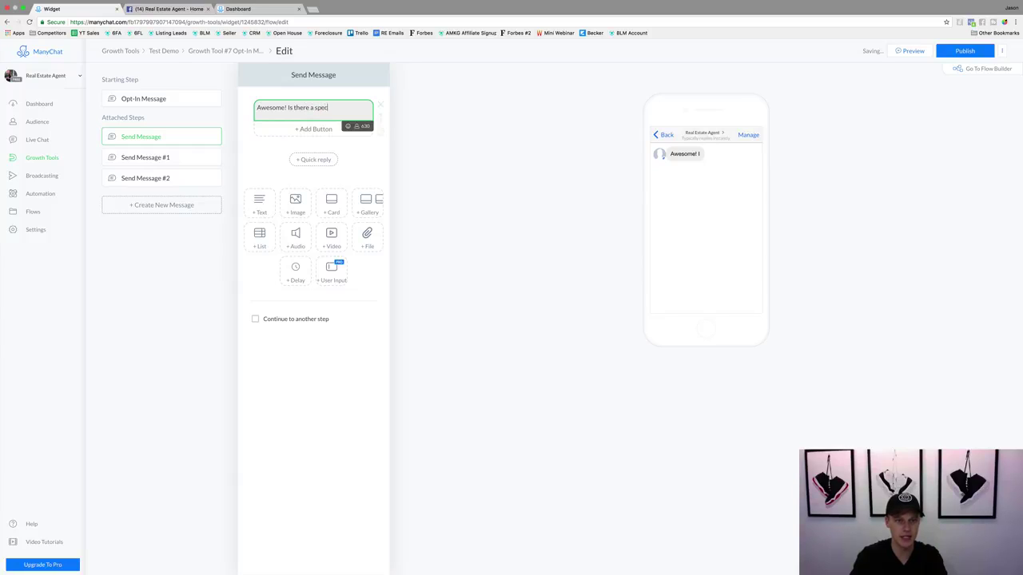
pyautogui.write('ific area y')
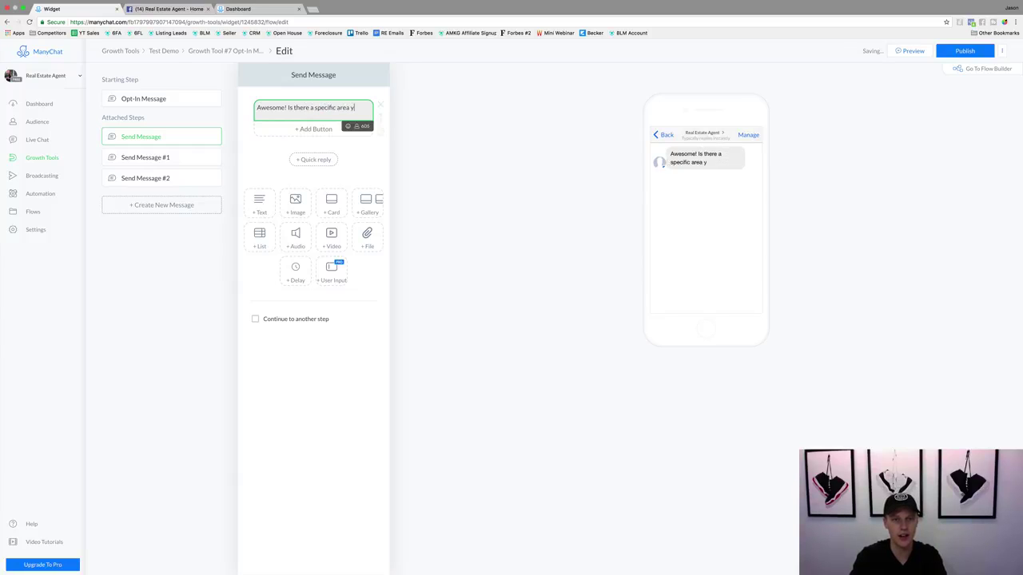
pyautogui.write("ou're look")
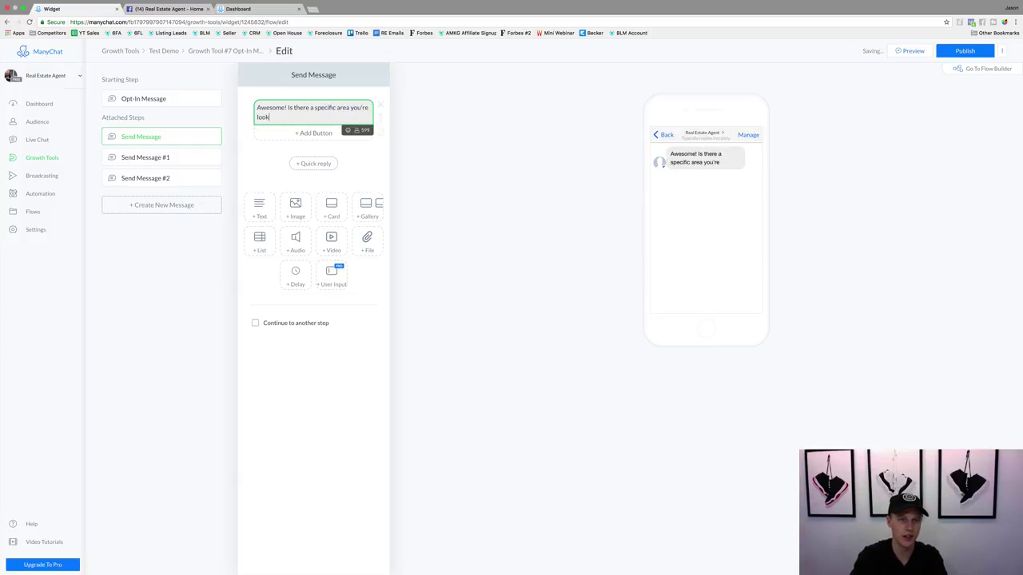
pyautogui.write('ing for?')
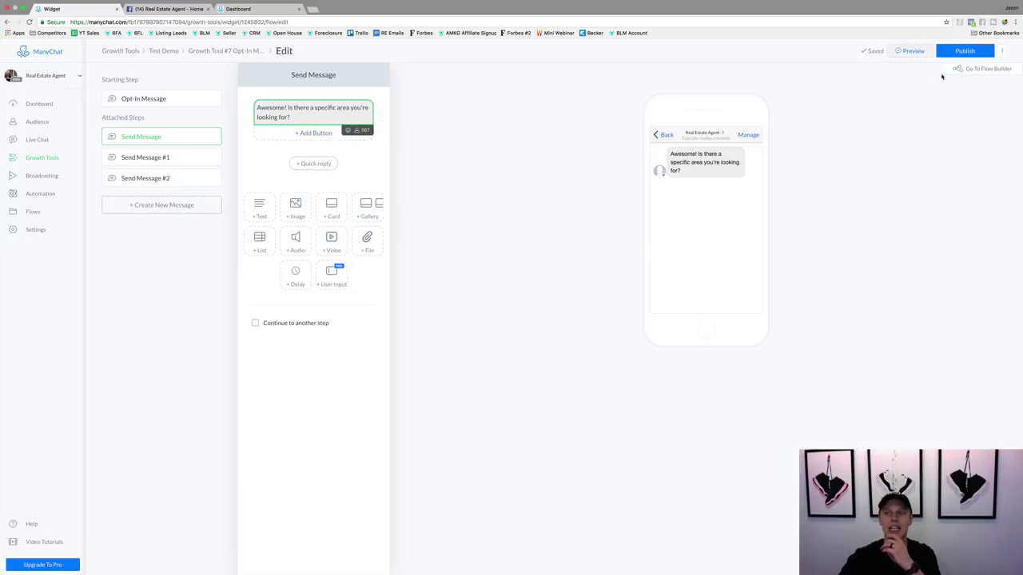
# Step: Switch to the Flow Builder and delete the empty Send Message #1 and Send Message #2 steps
pyautogui.click(973, 70)
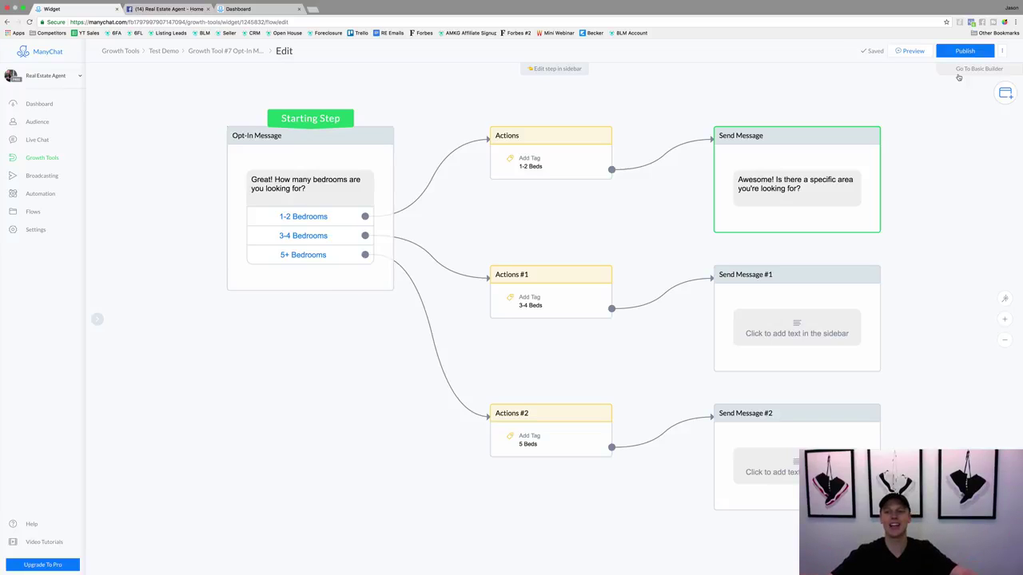
pyautogui.moveTo(719, 301)
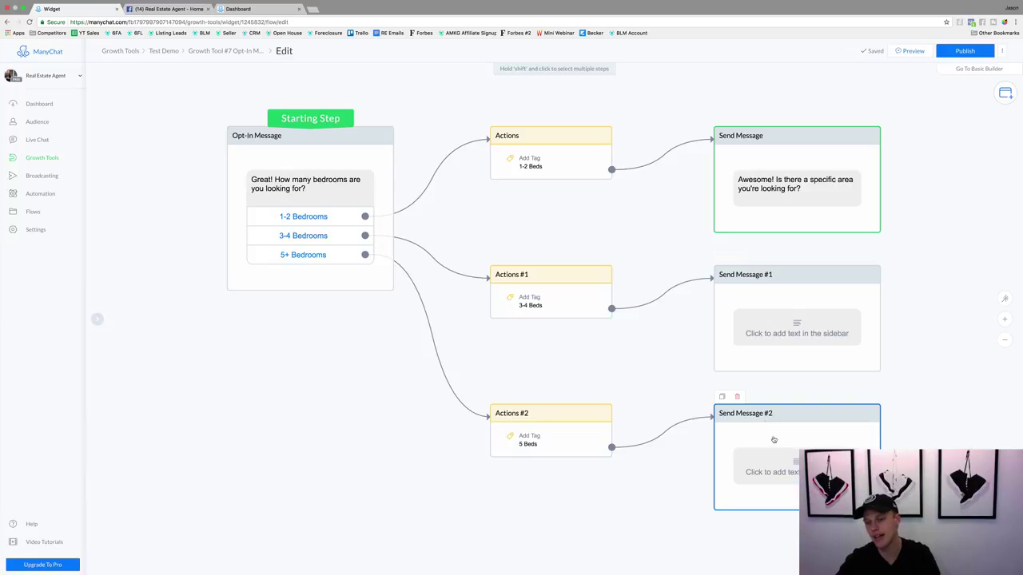
pyautogui.click(737, 260)
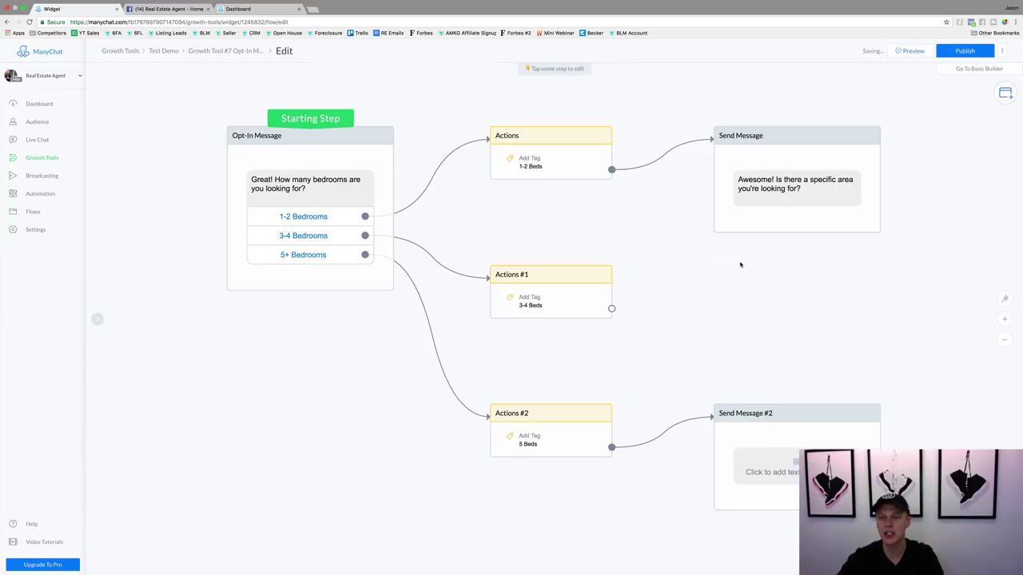
pyautogui.click(735, 403)
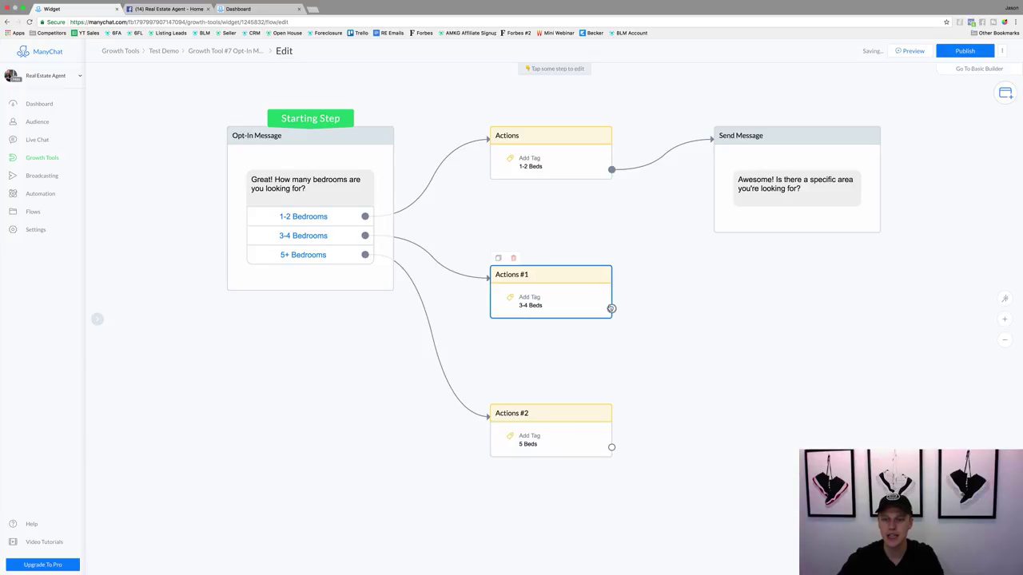
# Step: Connect the "3-4 Beds" and "5 Beds" action steps to the existing Send Message step and publish the flow
pyautogui.moveTo(612, 308); pyautogui.dragTo(739, 192)
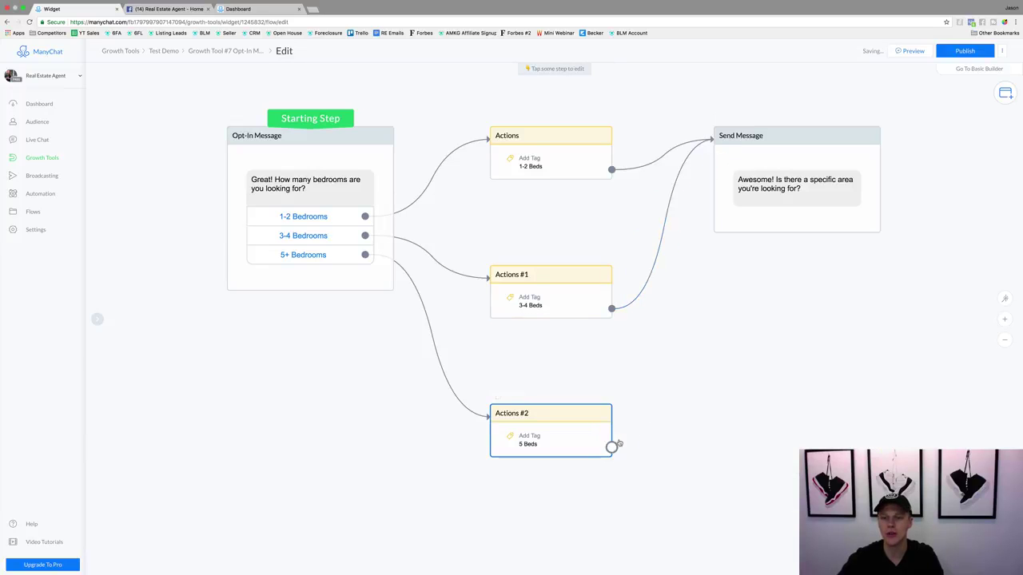
pyautogui.moveTo(612, 446); pyautogui.dragTo(736, 191)
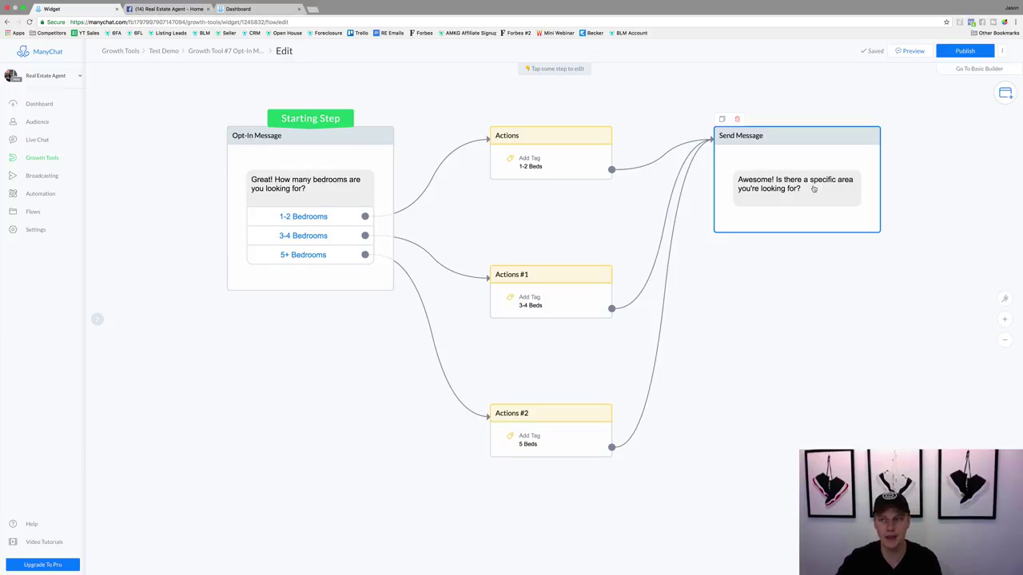
pyautogui.click(968, 52)
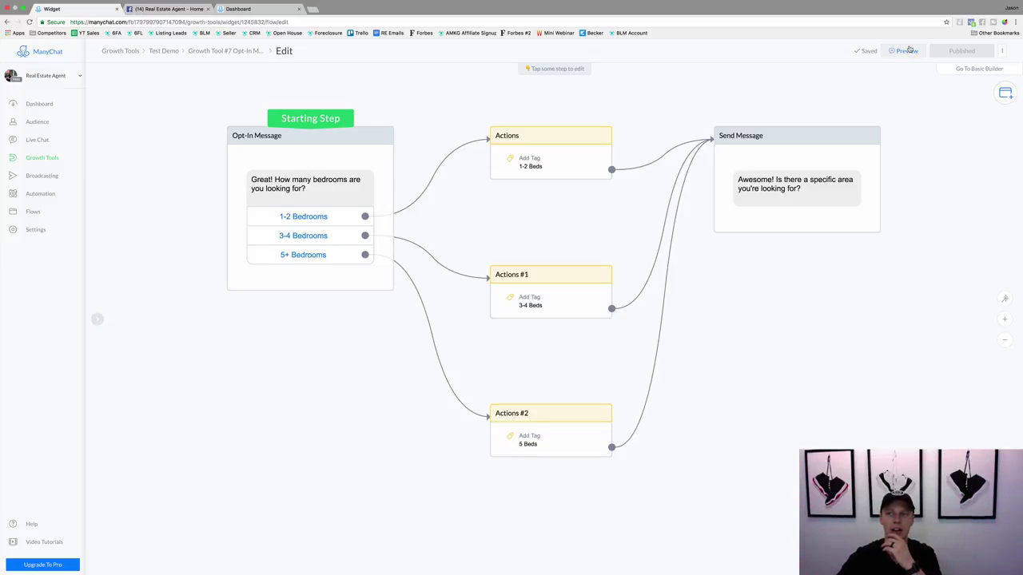
# Step: Send a preview of the flow to Messenger, check the Real Estate Agent conversation on Facebook, and close the chat
pyautogui.click(907, 50)
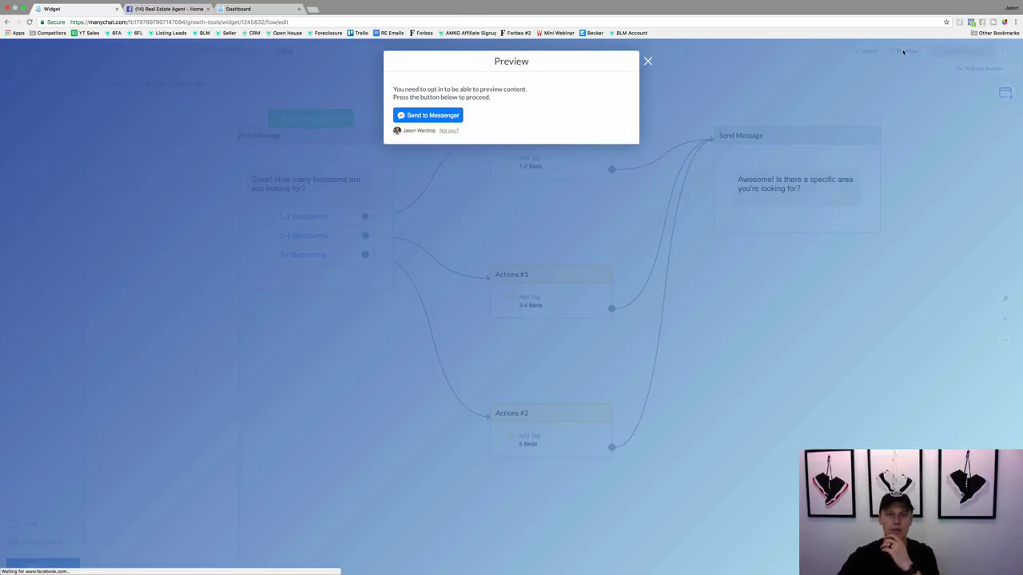
pyautogui.click(423, 119)
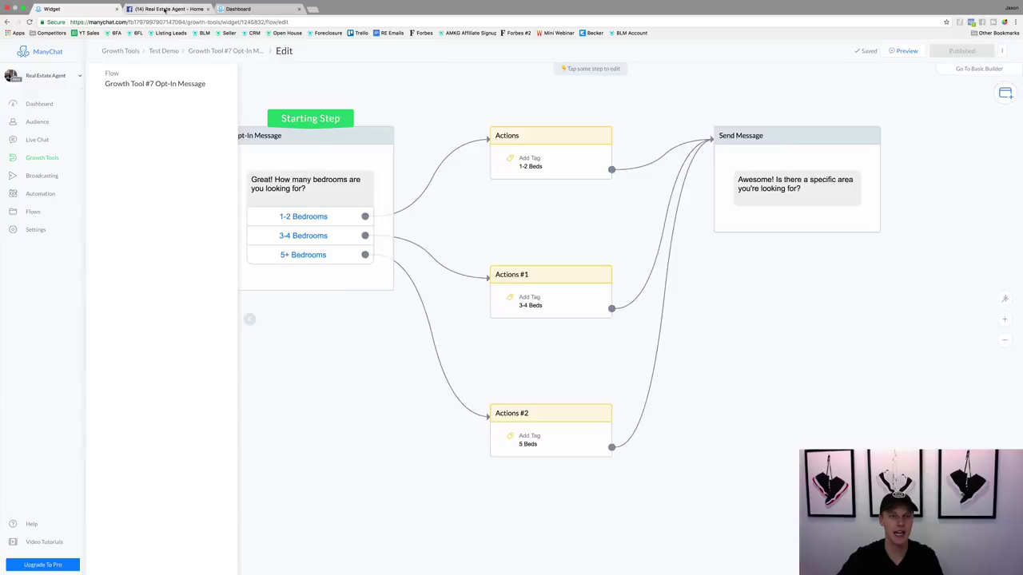
pyautogui.click(165, 9)
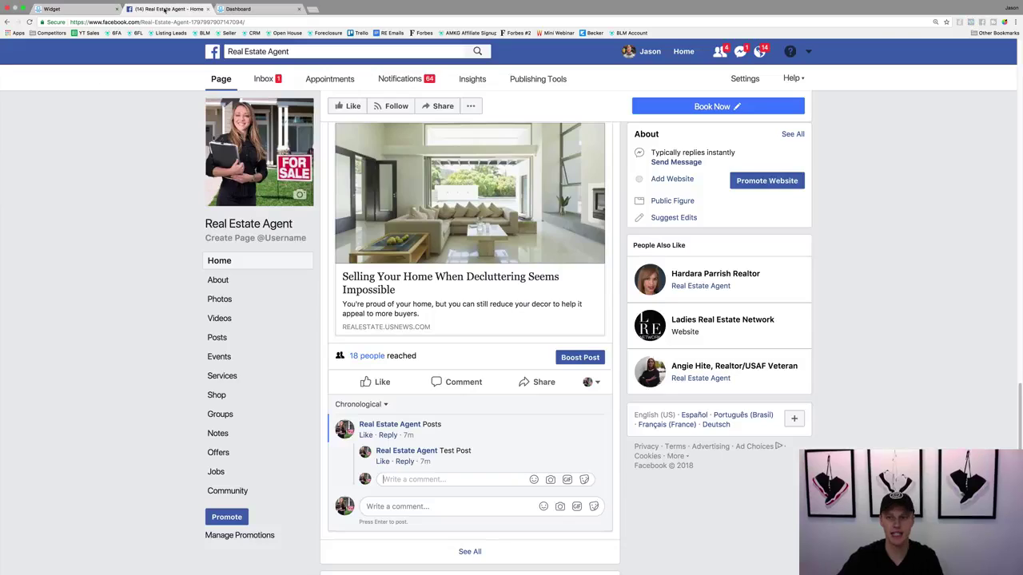
pyautogui.click(740, 51)
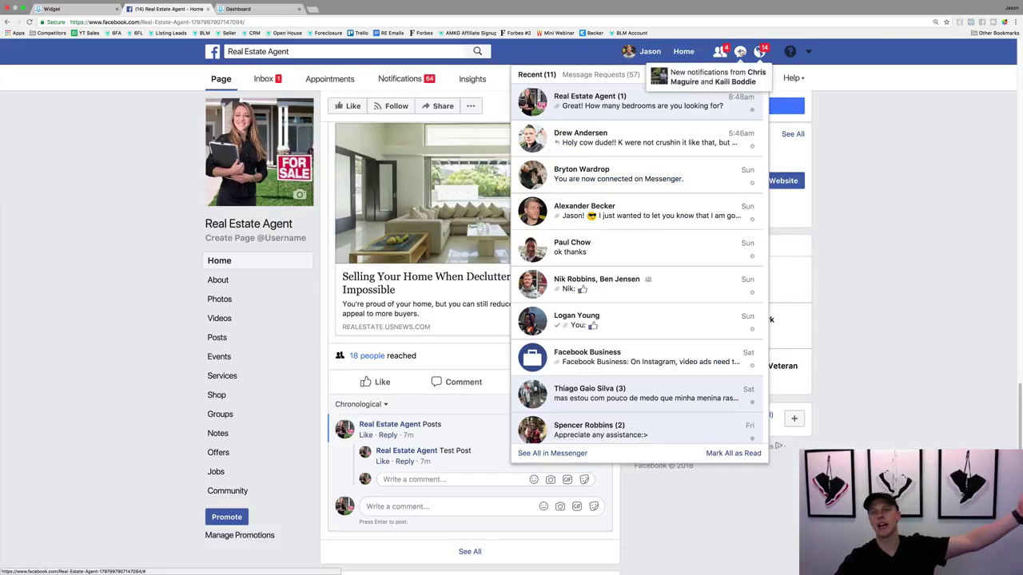
pyautogui.click(599, 111)
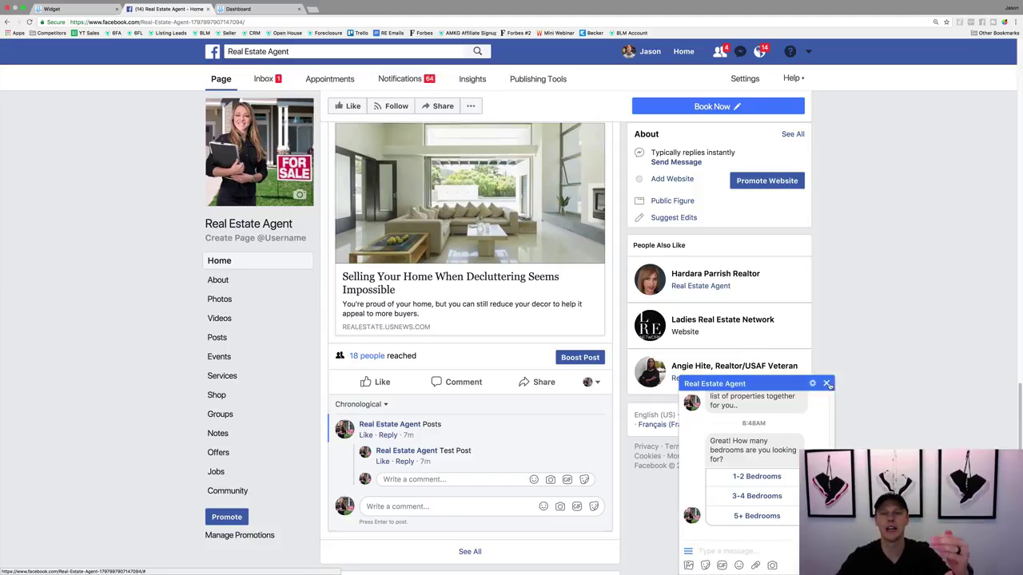
pyautogui.click(827, 383)
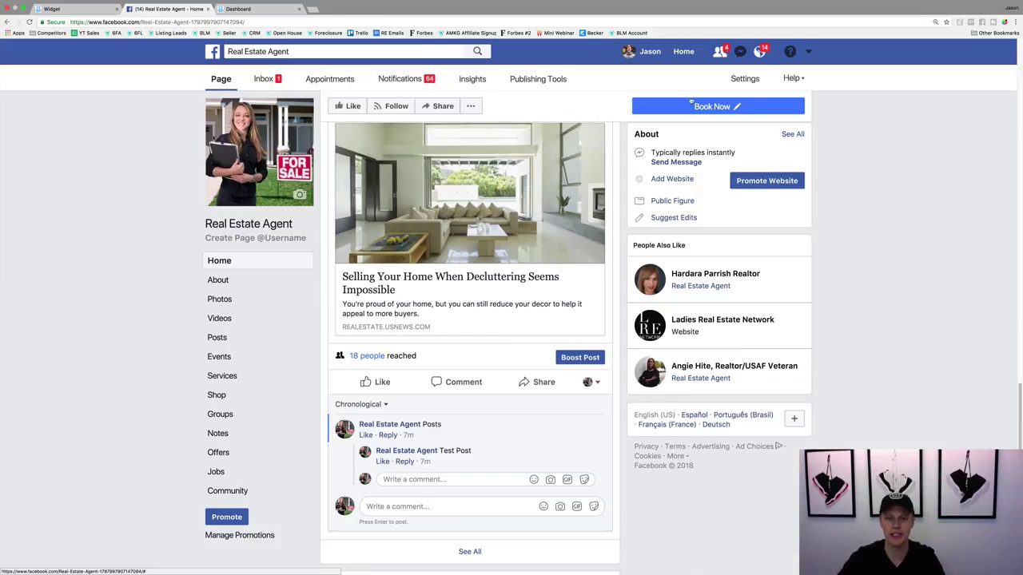
# Step: Find the home decluttering post on the Facebook page and switch its commenting identity to the personal profile
pyautogui.scroll(1, 498, 244)
pyautogui.click(498, 243)
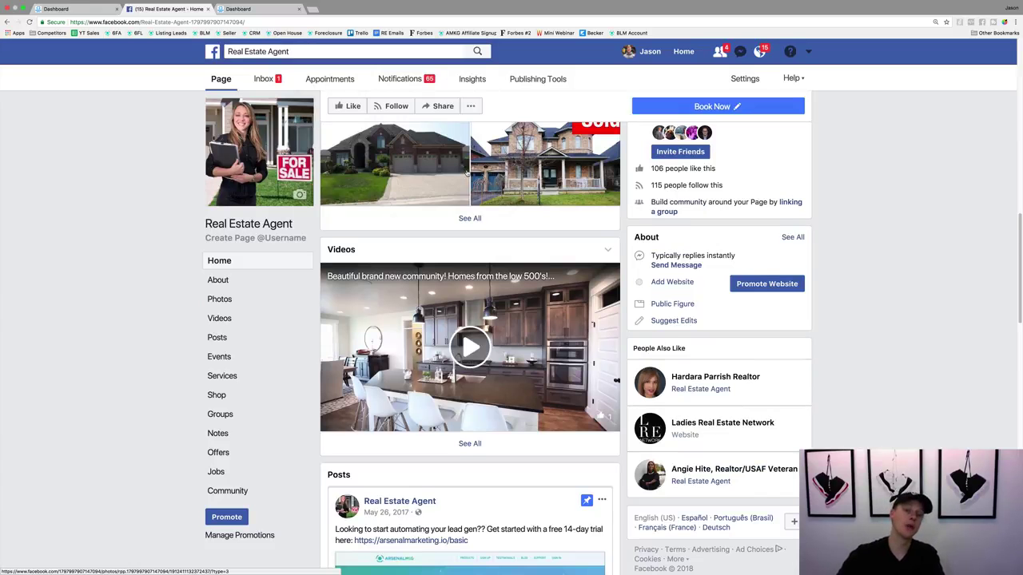
pyautogui.scroll(-10, 467, 173)
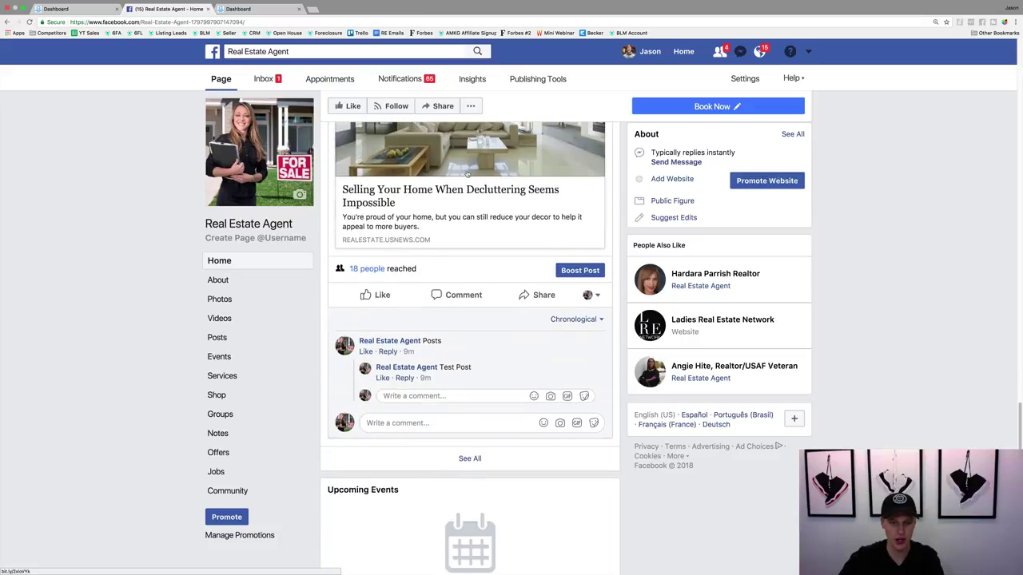
pyautogui.click(589, 295)
pyautogui.click(491, 324)
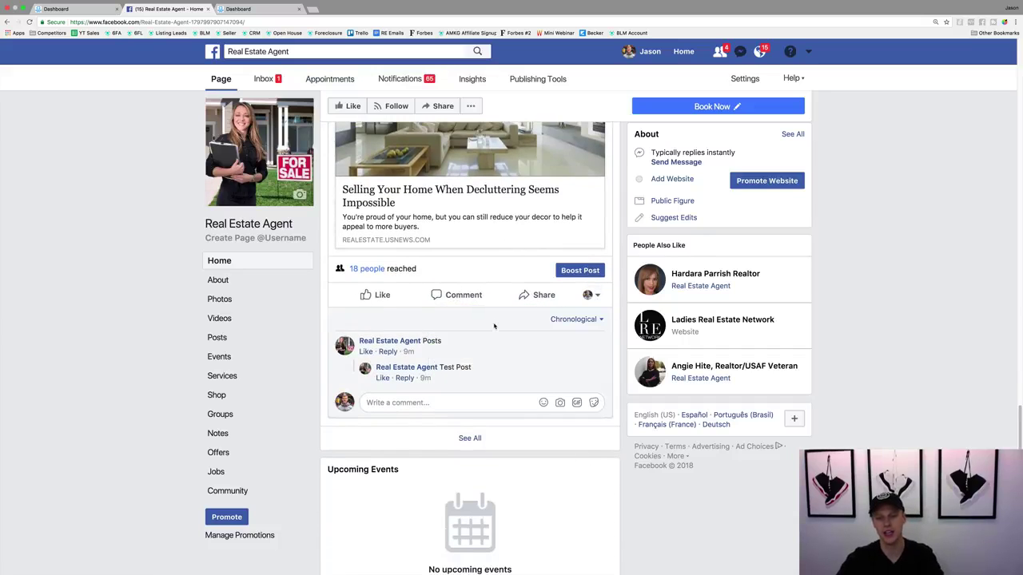
# Step: Post the comment "Test Post" on the decluttering post
pyautogui.click(447, 403)
pyautogui.write('T')
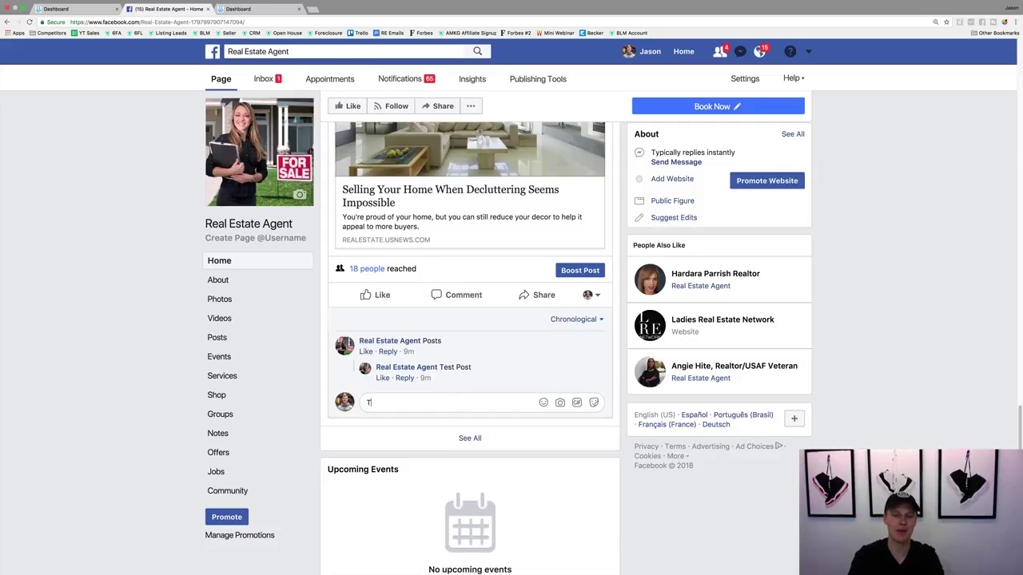
pyautogui.write('est Post')
pyautogui.press('Return')
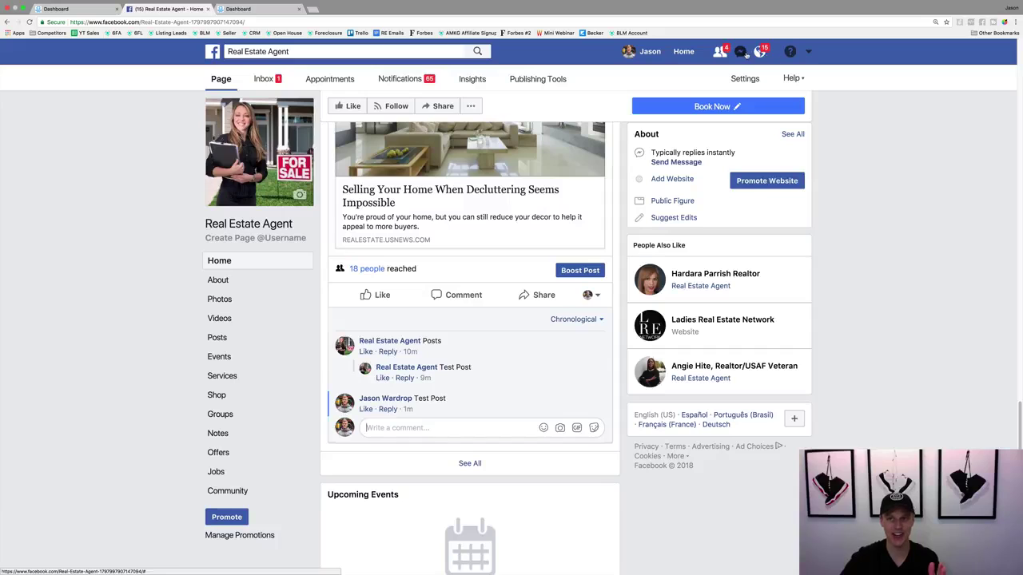
# Step: Open the Real Estate Agent conversation, reply "ASAP!" to the moving question, and choose "3-4 Bedrooms" as the answer to the follow-up
pyautogui.click(740, 52)
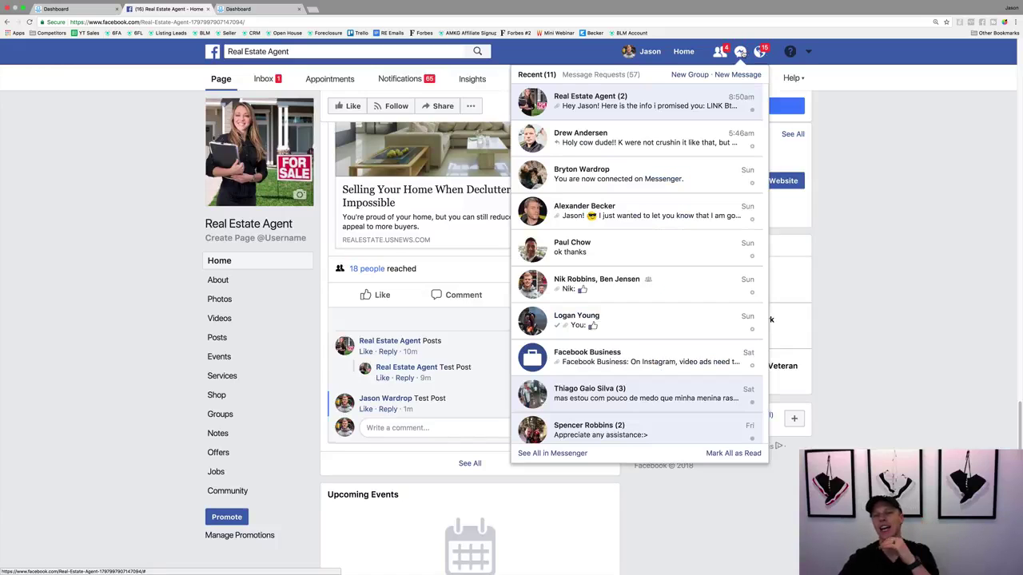
pyautogui.click(686, 100)
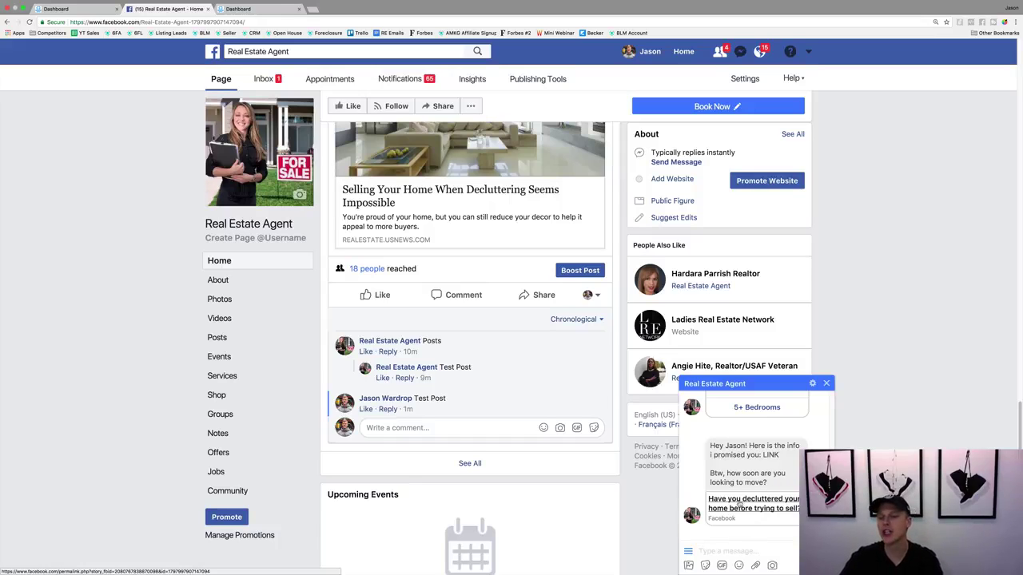
pyautogui.scroll(2, 462, 314)
pyautogui.scroll(1, 462, 314)
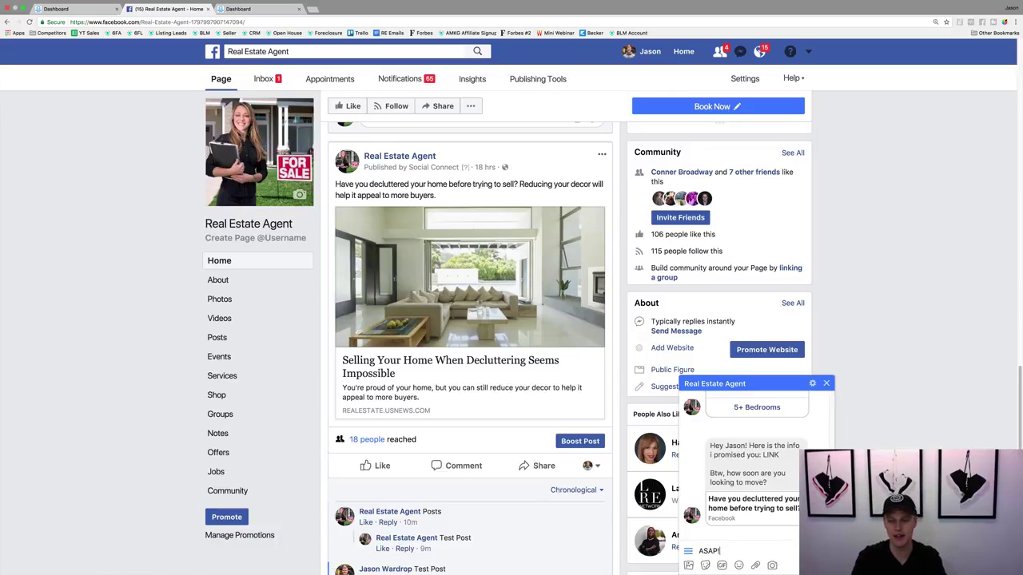
pyautogui.click(815, 518)
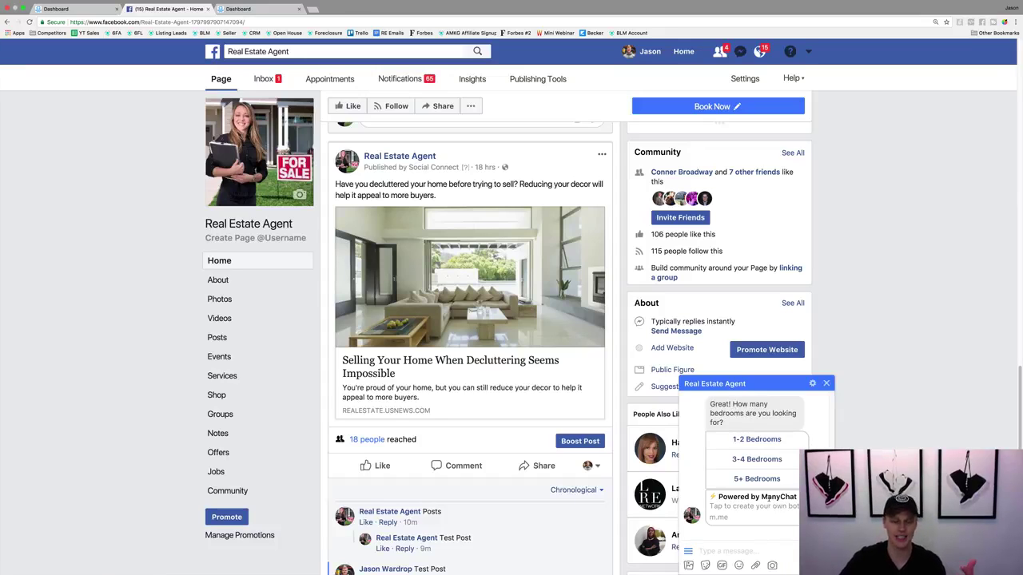
pyautogui.click(759, 458)
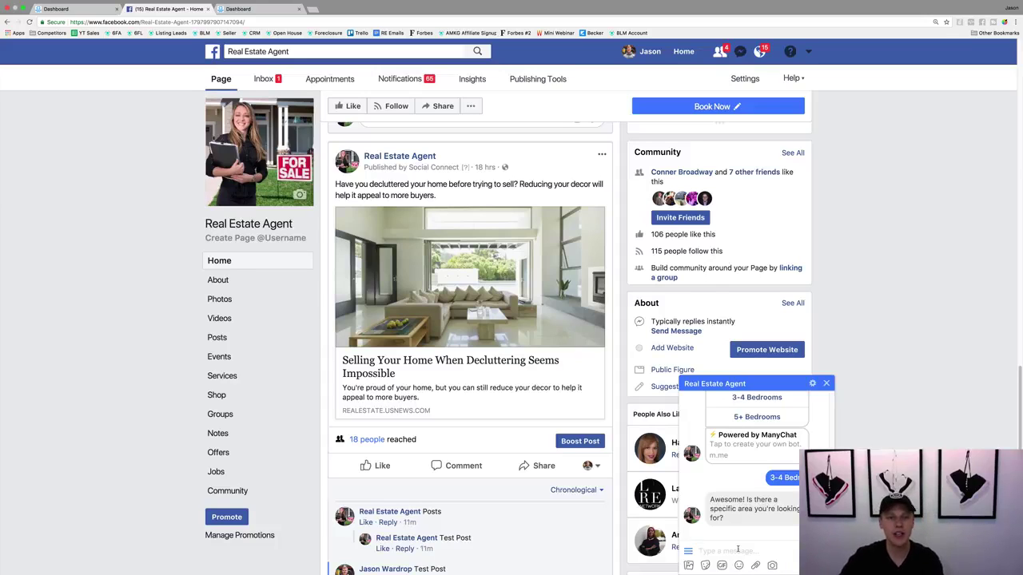
# Step: Open the page's inbox and review the test lead's conversation from the earlier messages down to the latest one
pyautogui.click(260, 82)
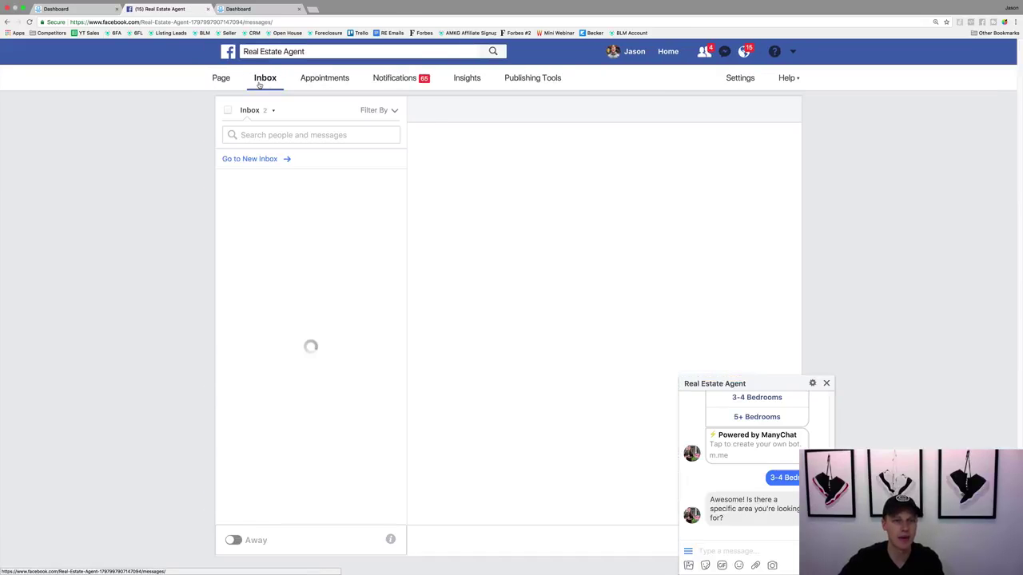
pyautogui.scroll(5, 472, 283)
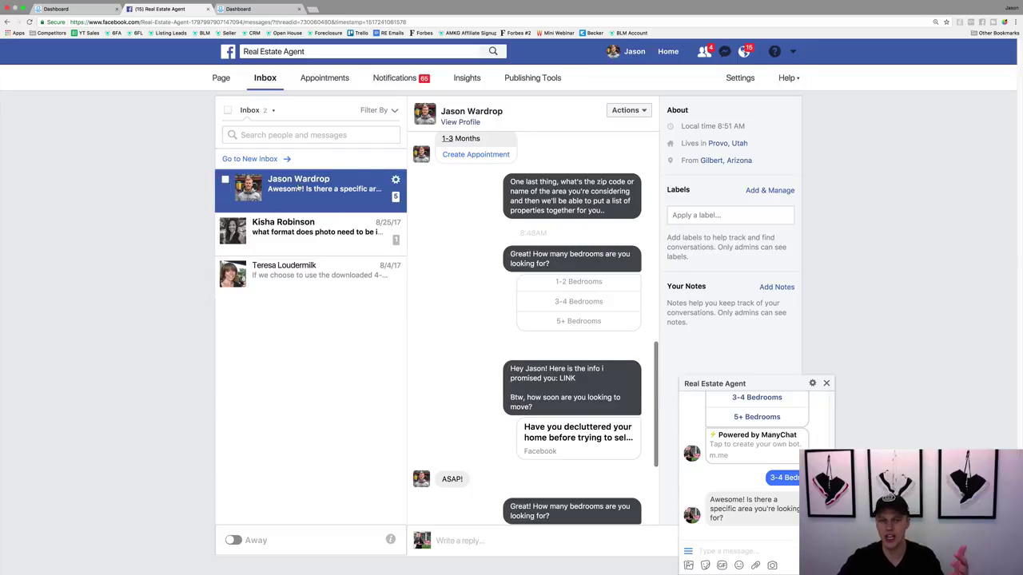
pyautogui.scroll(-2, 457, 331)
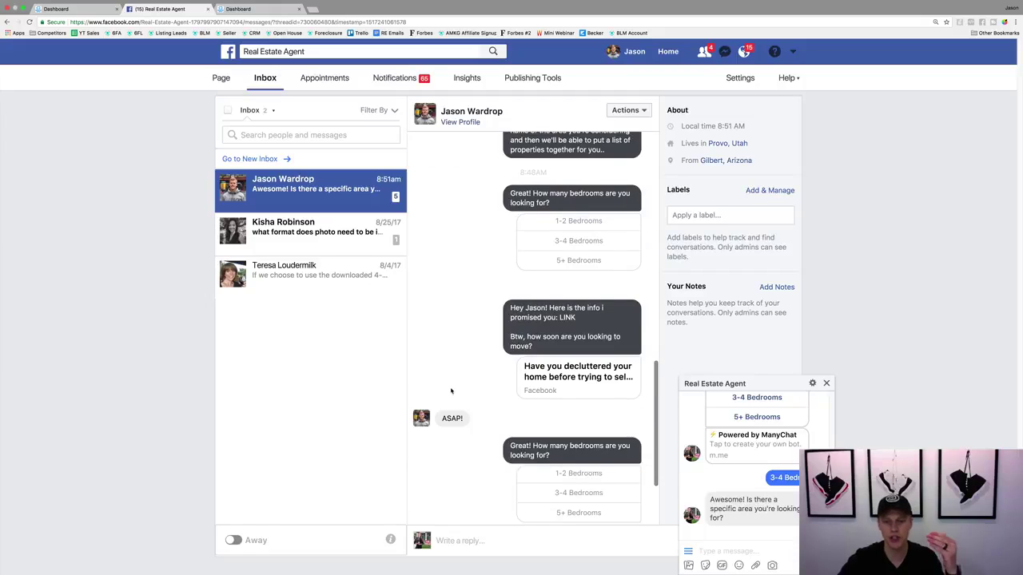
pyautogui.scroll(-3, 452, 391)
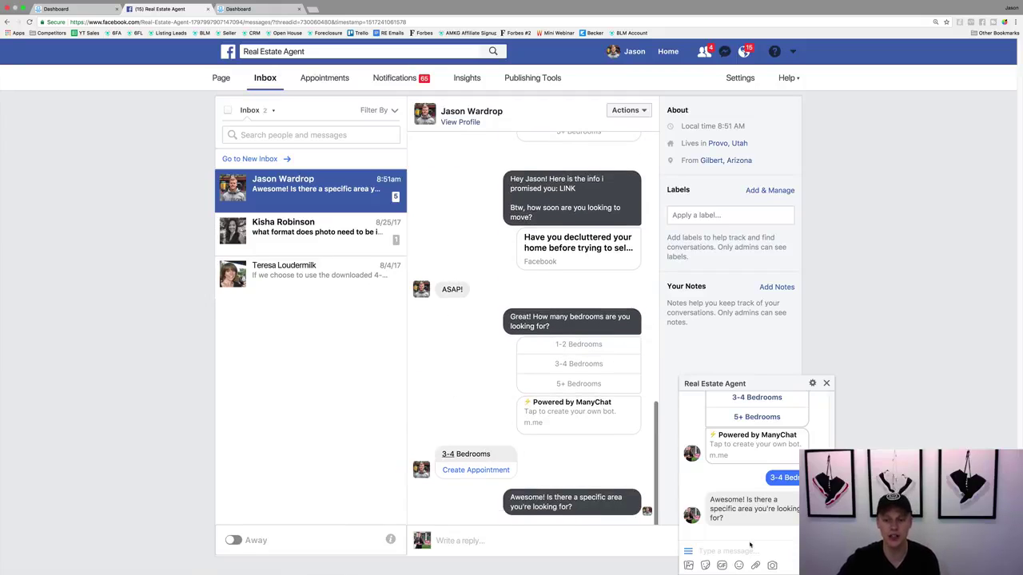
# Step: Answer the specific-area question in the Real Estate Agent chat with "Vineyard"
pyautogui.click(776, 550)
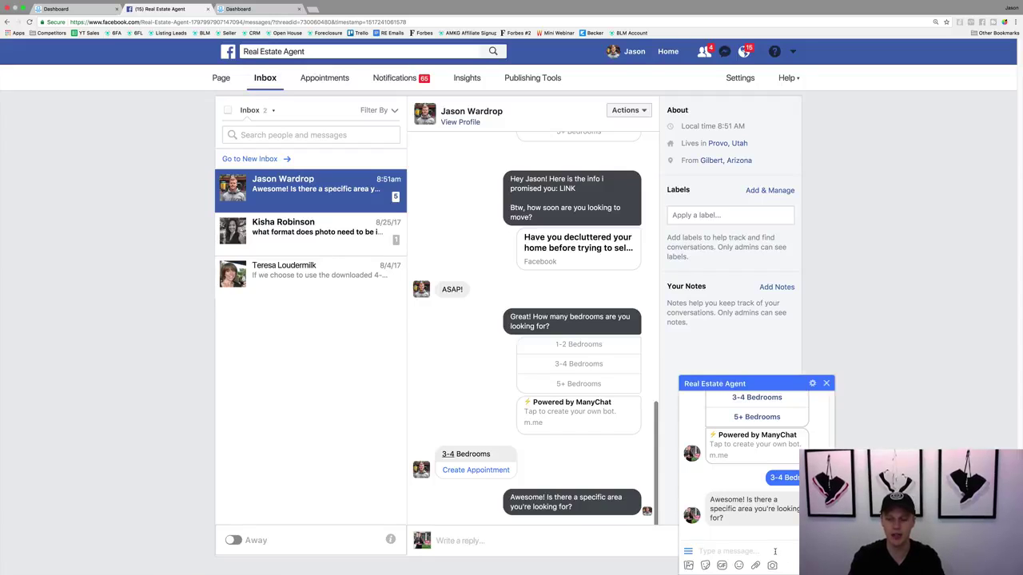
pyautogui.write('Vineyard')
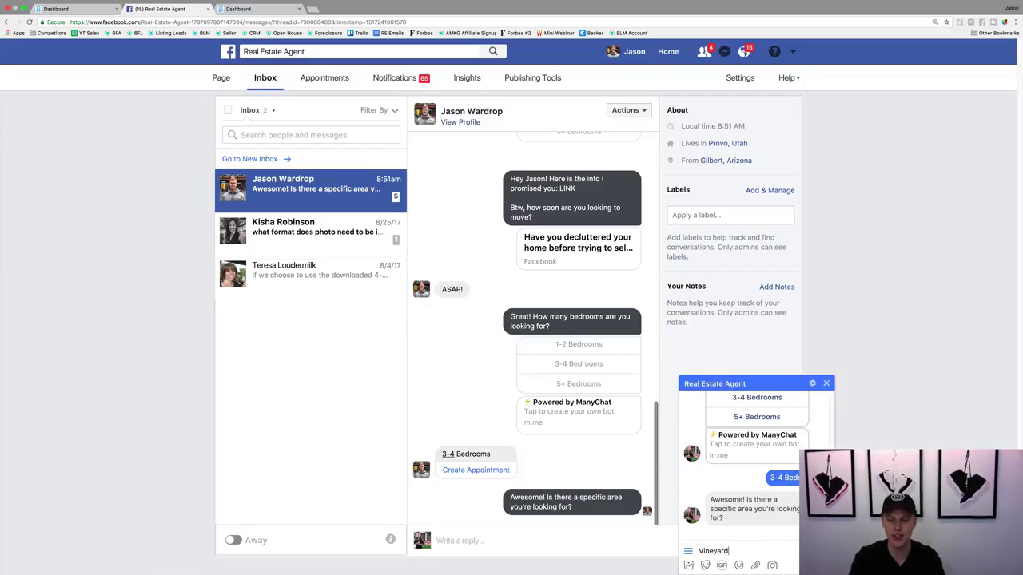
pyautogui.press('Return')
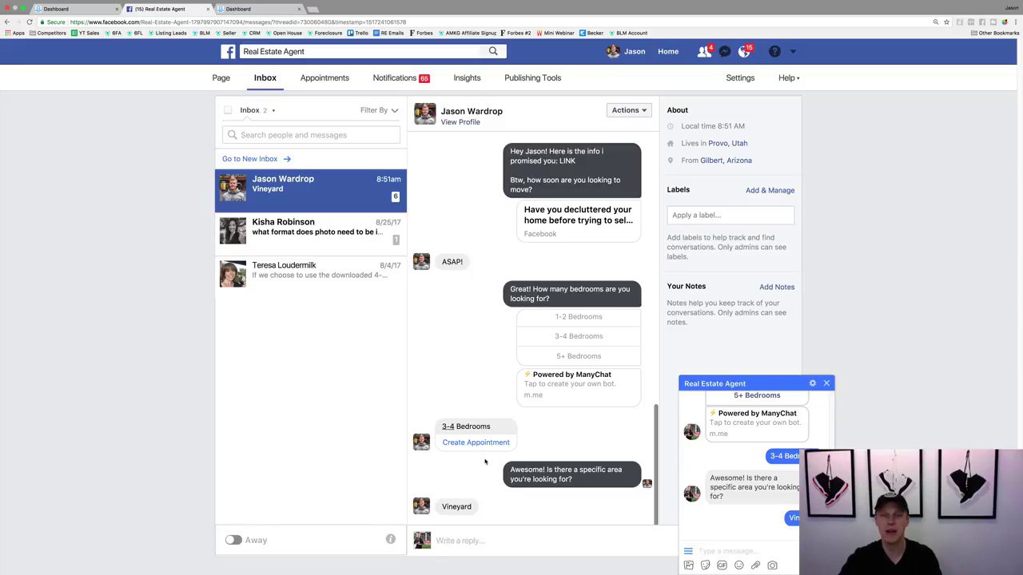